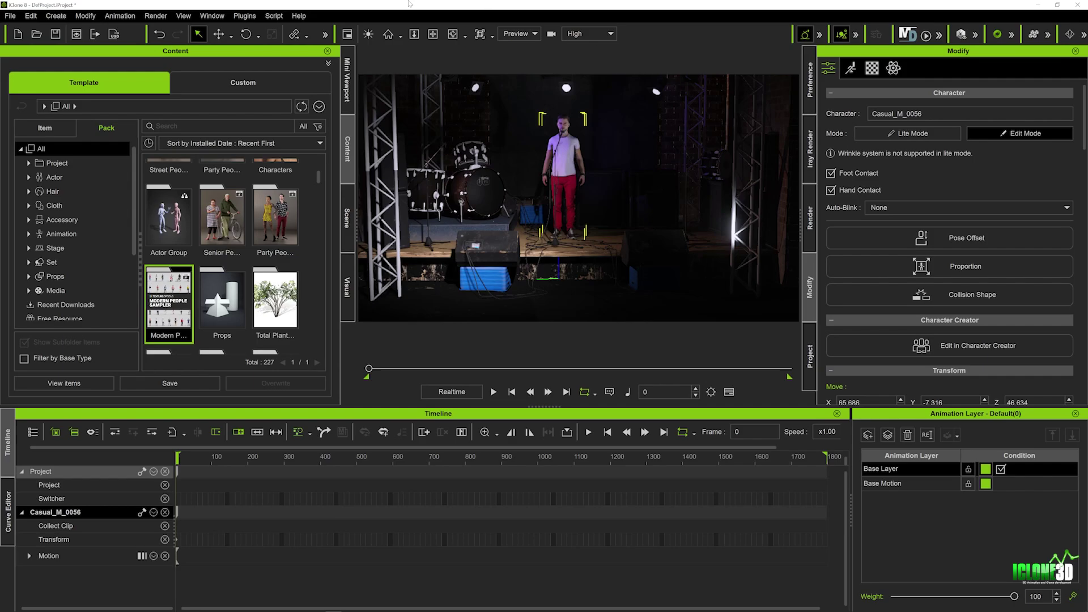
Create a new actor group of type Base and open the Modern People Sampler content pack.
left_click(53, 16)
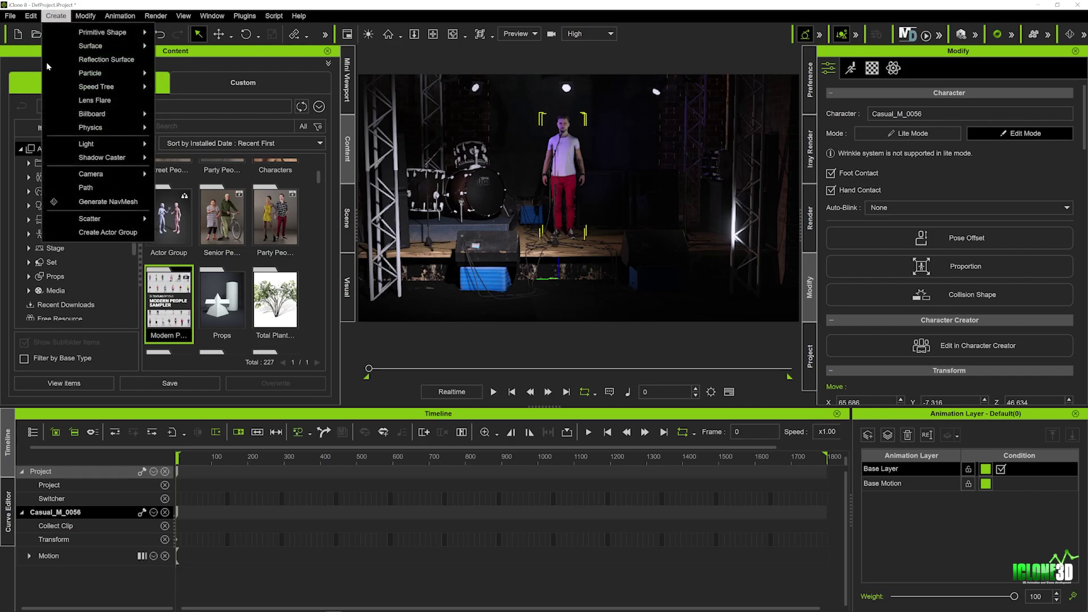
left_click(94, 233)
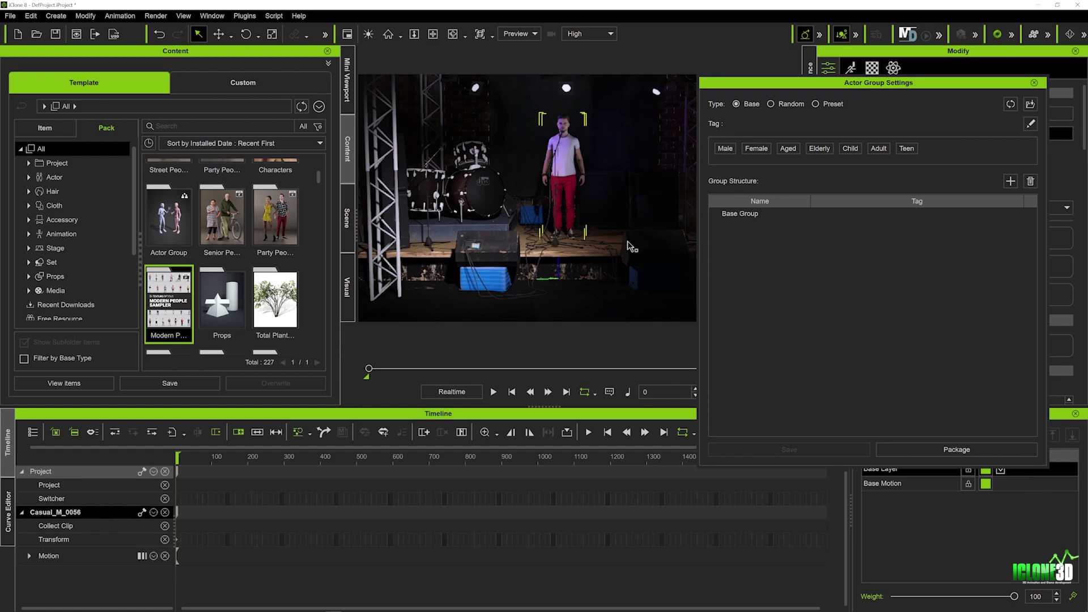
double_click(169, 304)
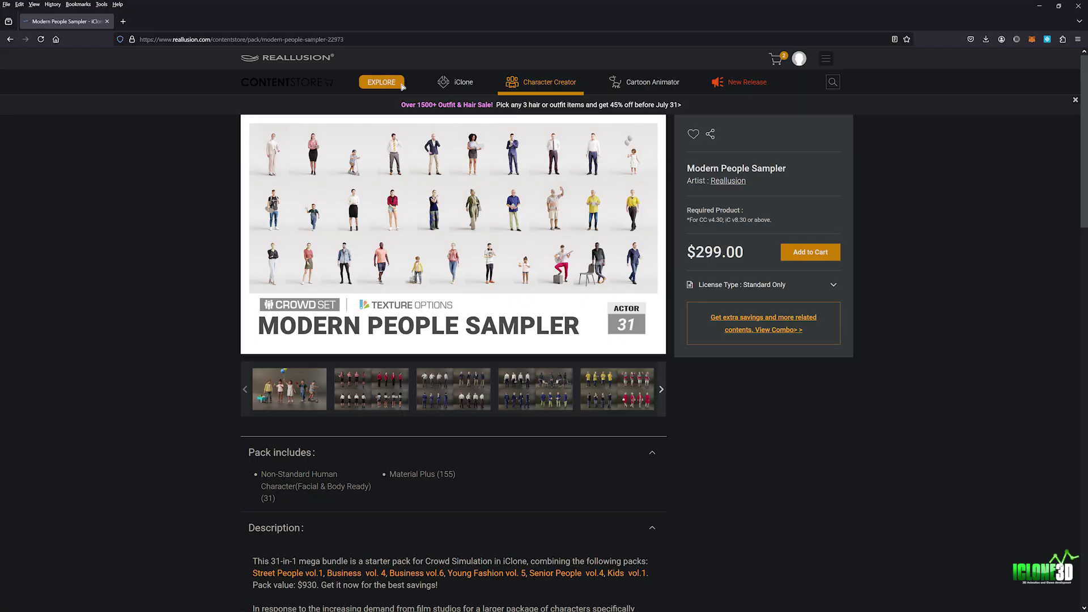
Look through the preview images of the Modern People Sampler on its content store page.
left_click(617, 388)
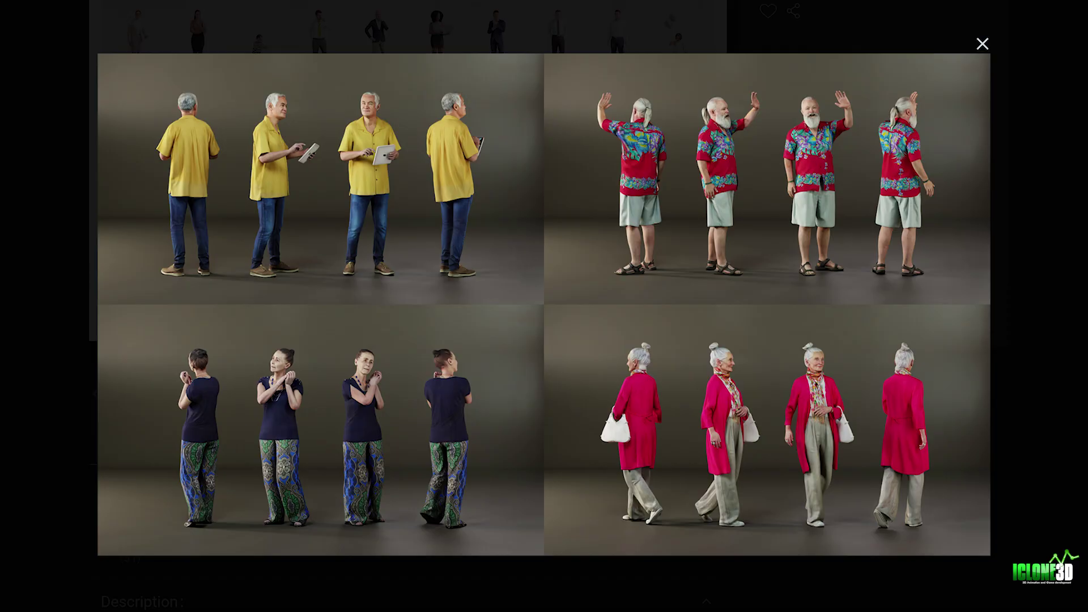
key("Right")
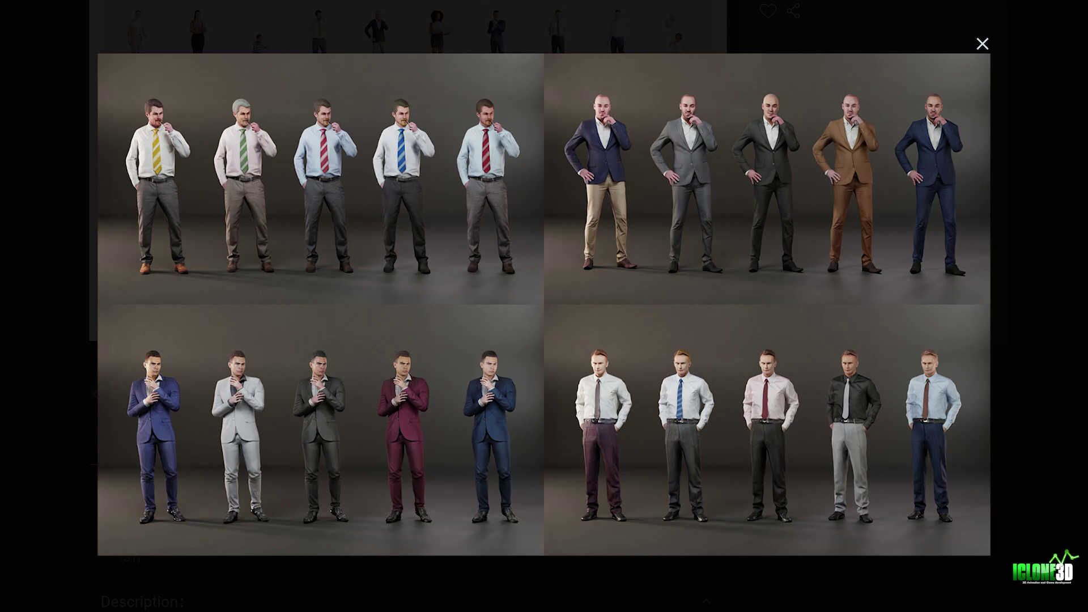
key("Right")
key("Right")
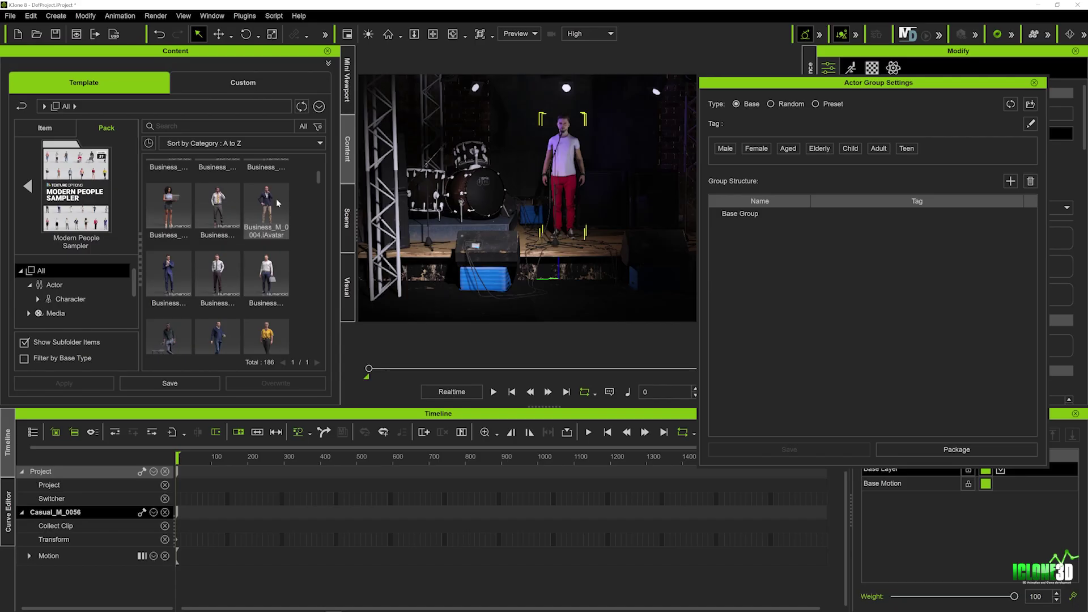
Add the Business_M_0017 actor from the Modern People Sampler to the scene, in front of the stage.
scroll(217, 295, "down", 1)
left_click(218, 295)
left_click_drag(299, 296, 435, 303)
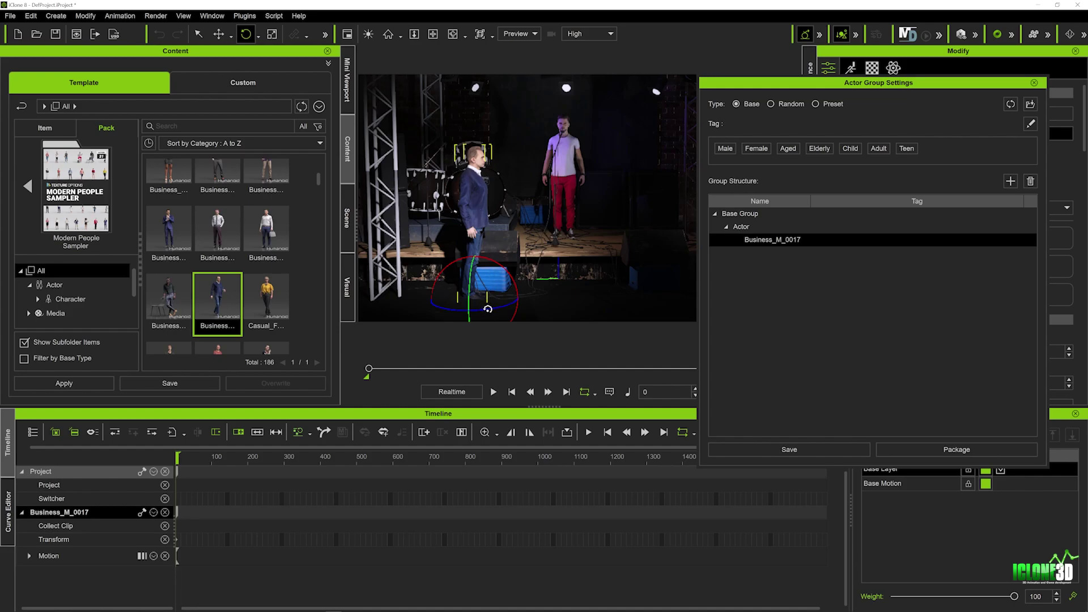
Rotate Business_M_0017 to face the performer and position him as an audience member in front of the stage.
left_click_drag(478, 309, 455, 330)
key("w")
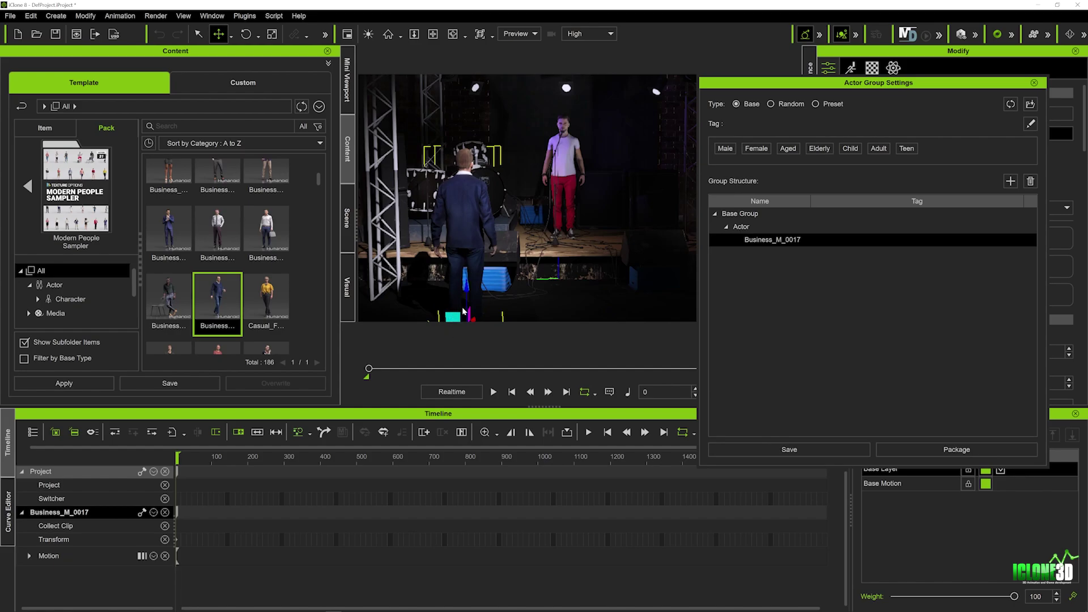
scroll(485, 271, "down", 3)
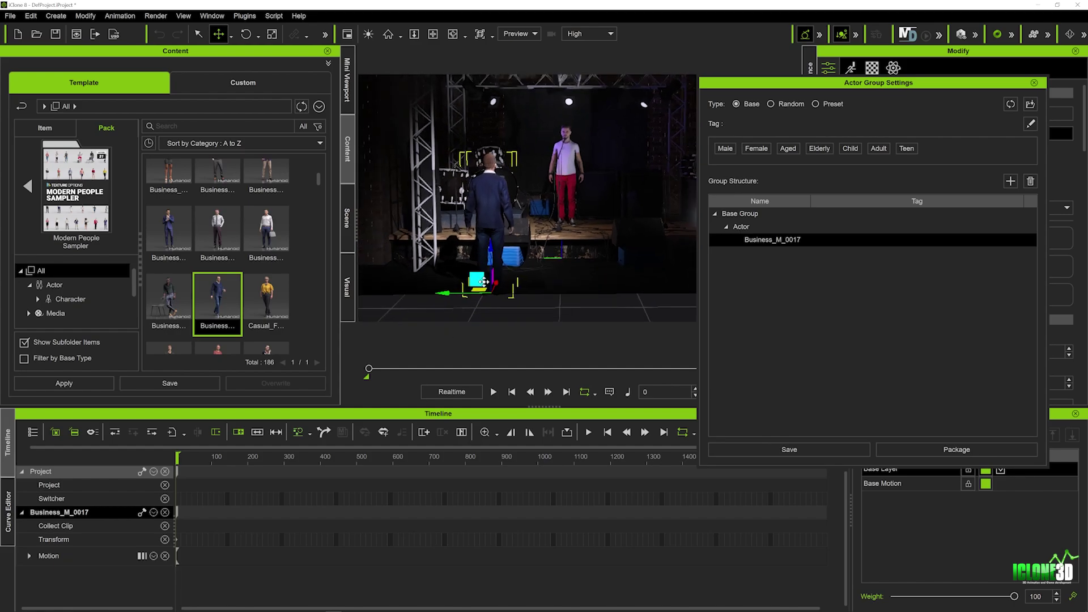
key("e")
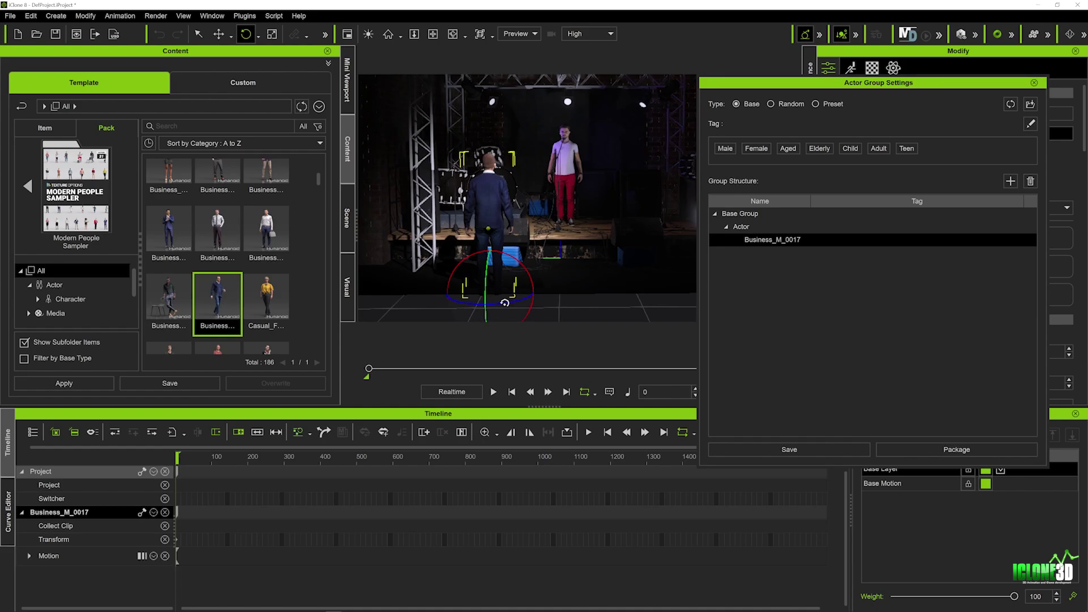
scroll(464, 244, "up", 3)
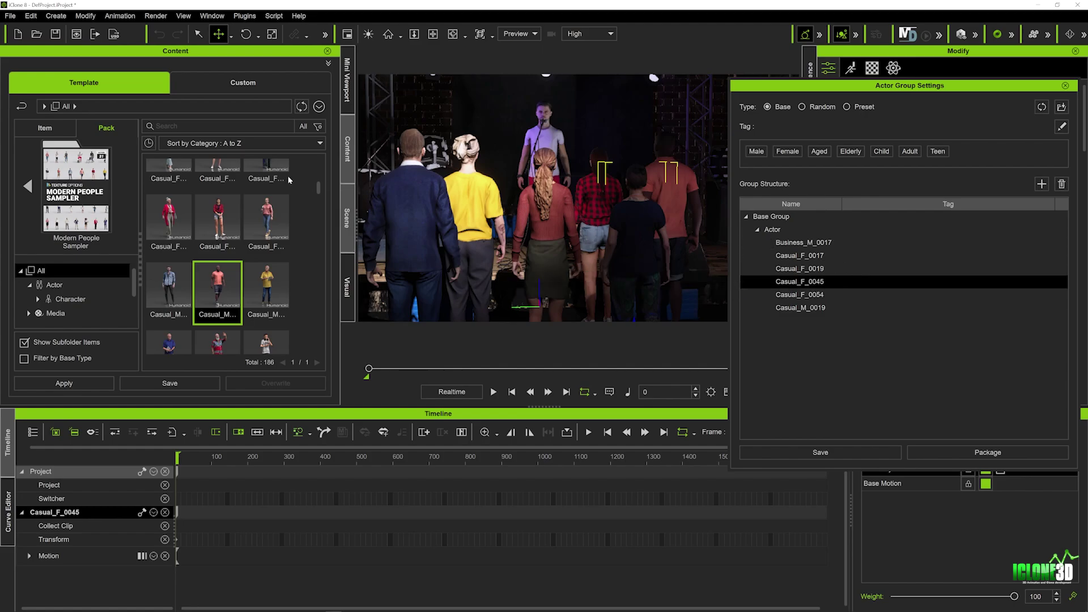
Apply the Audience_F_03 motion from the Audience animation pack to Business_M_0017.
left_click(28, 188)
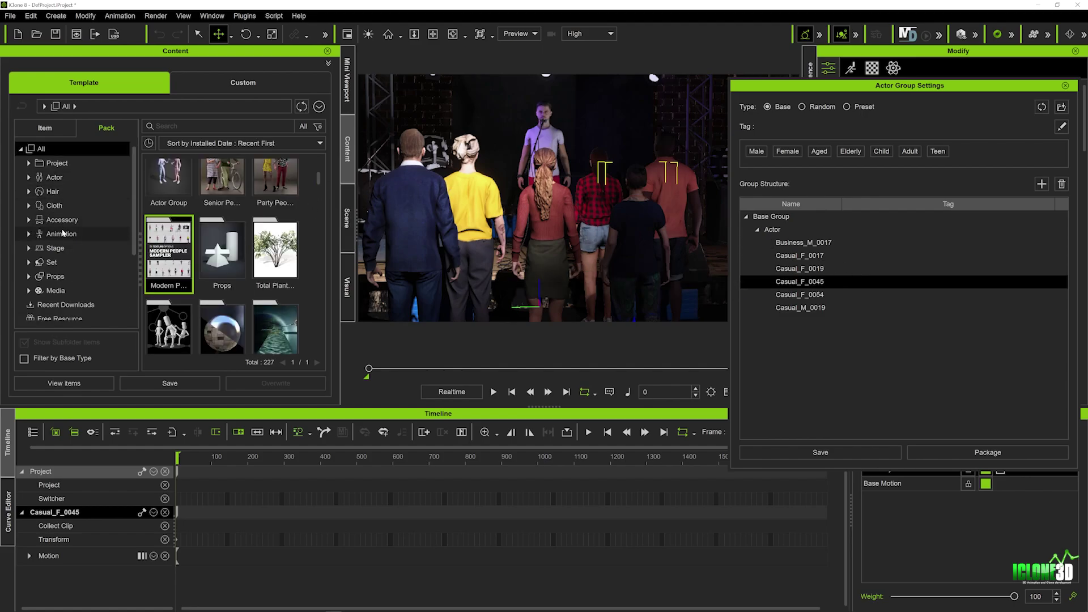
left_click(62, 233)
scroll(231, 218, "down", 5)
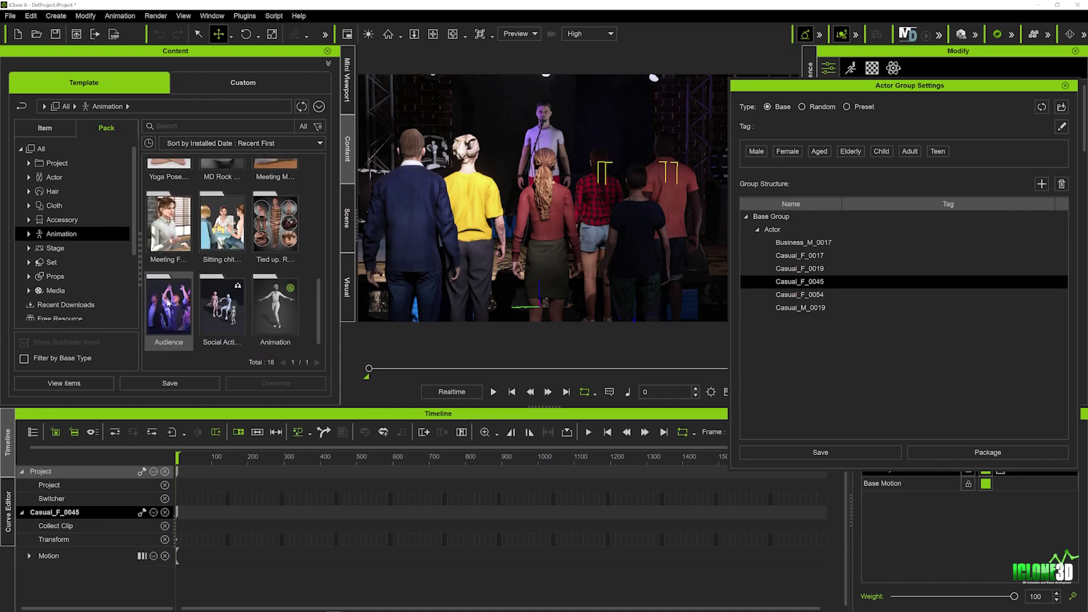
left_click(164, 301)
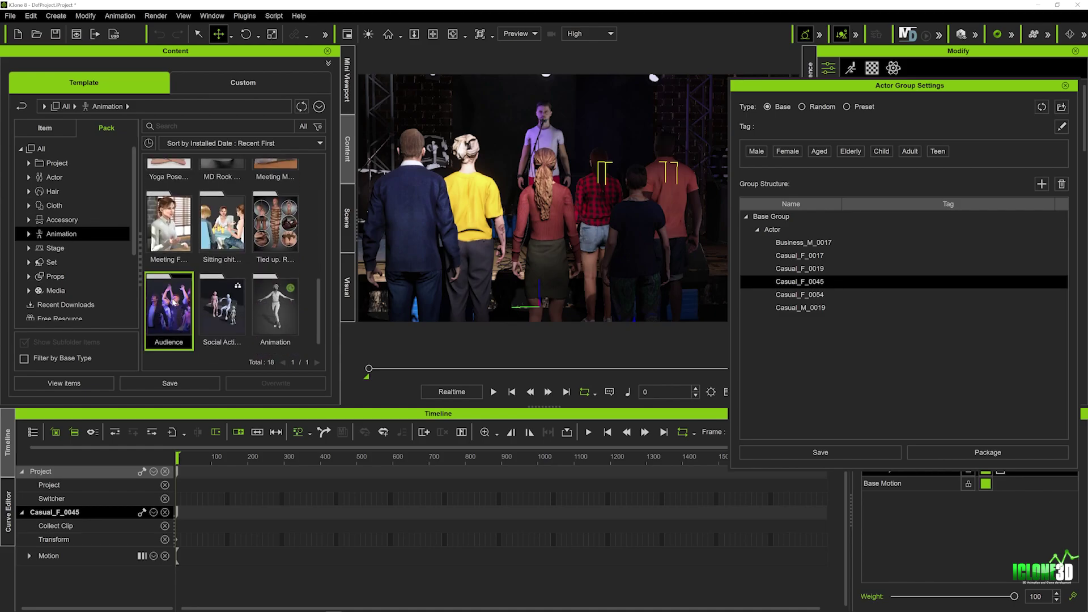
double_click(173, 302)
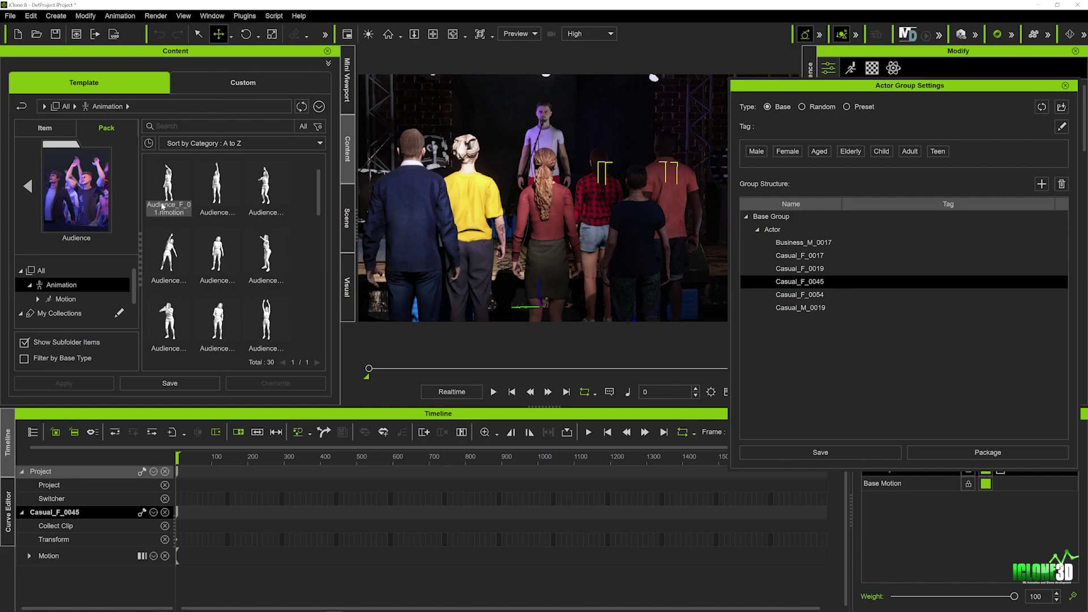
left_click(265, 185)
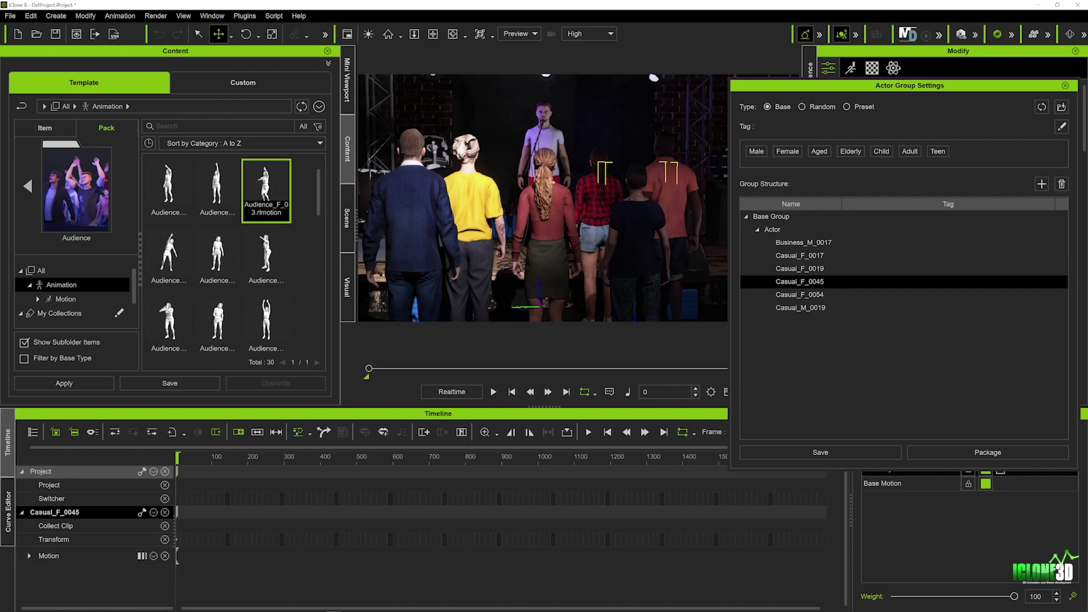
left_click_drag(265, 184, 400, 210)
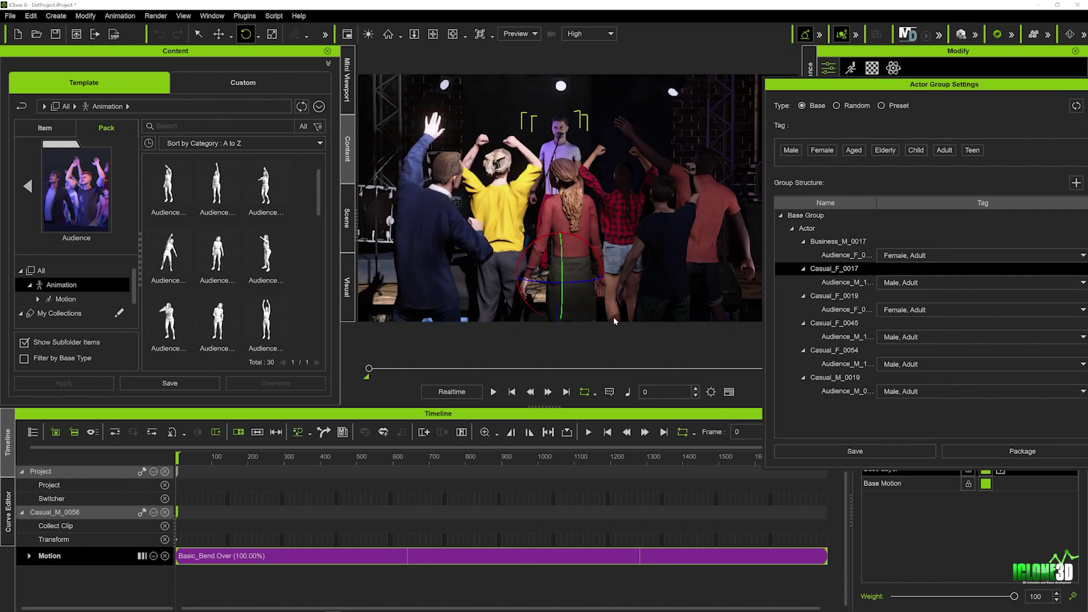
Play the audience animation, check the tag options of Business_M_0017's motion, and return to the first frame.
left_click(492, 391)
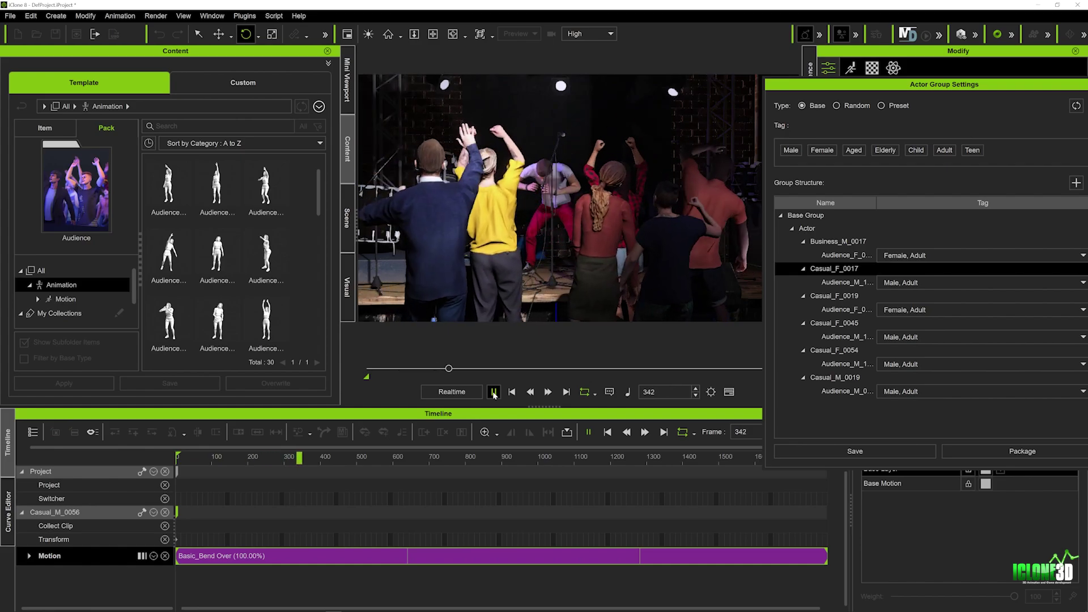
left_click_drag(917, 84, 870, 85)
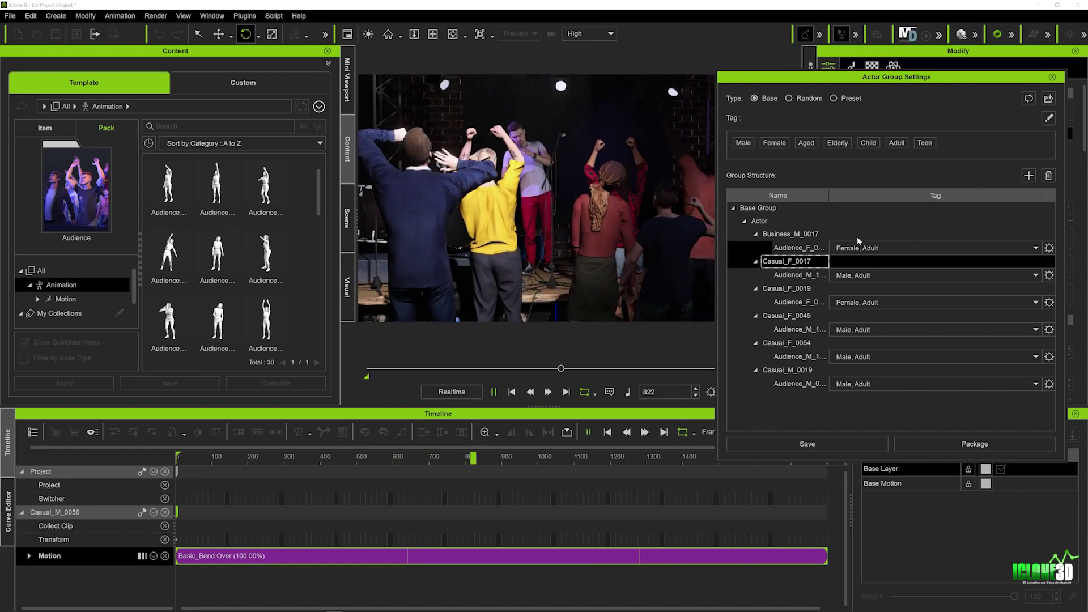
left_click(1035, 248)
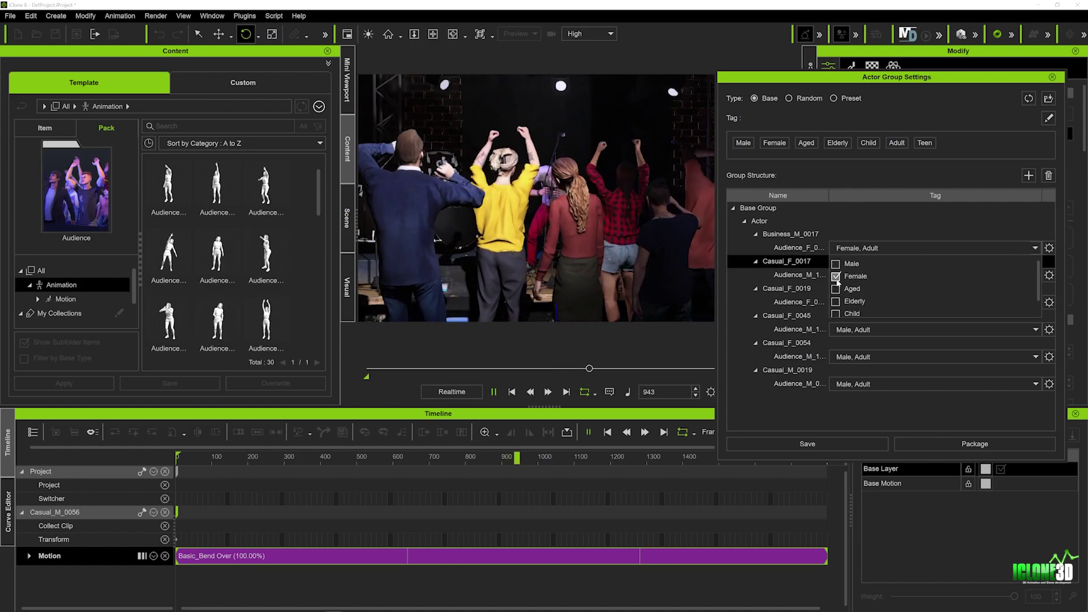
left_click(859, 221)
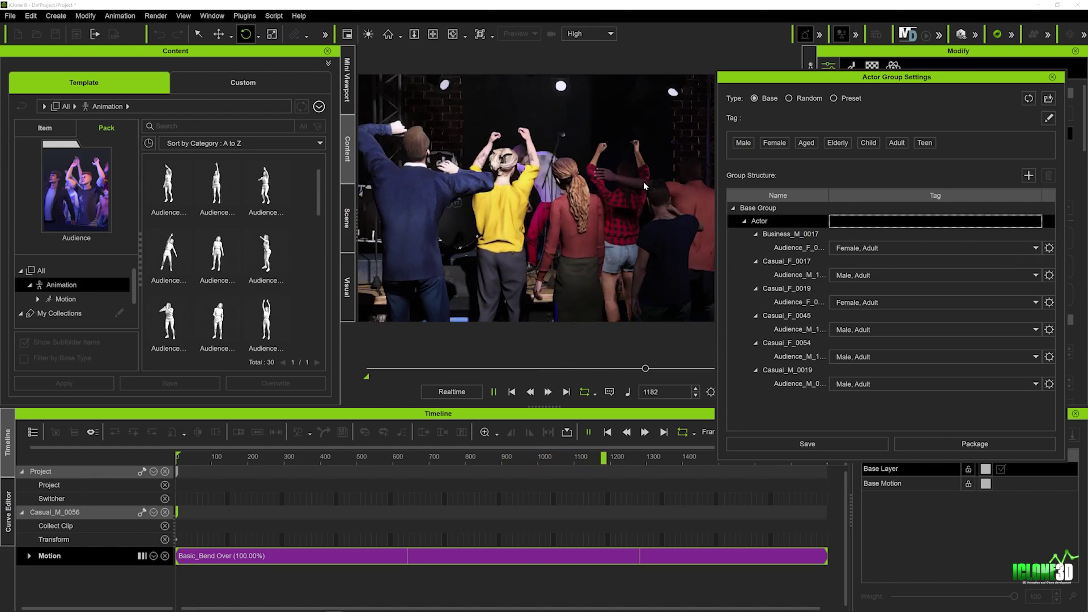
key("space")
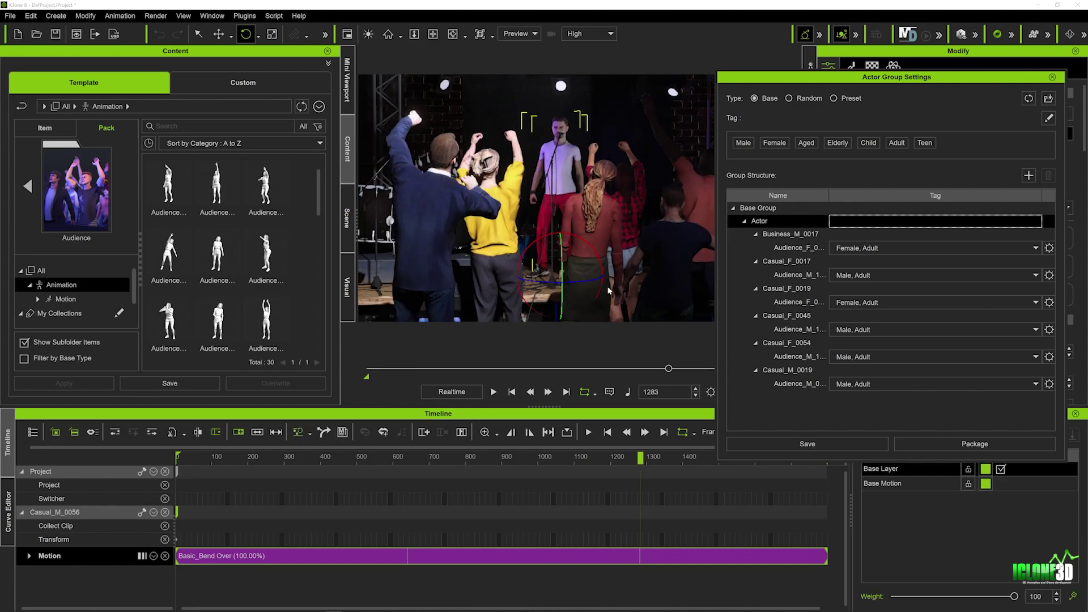
left_click(512, 391)
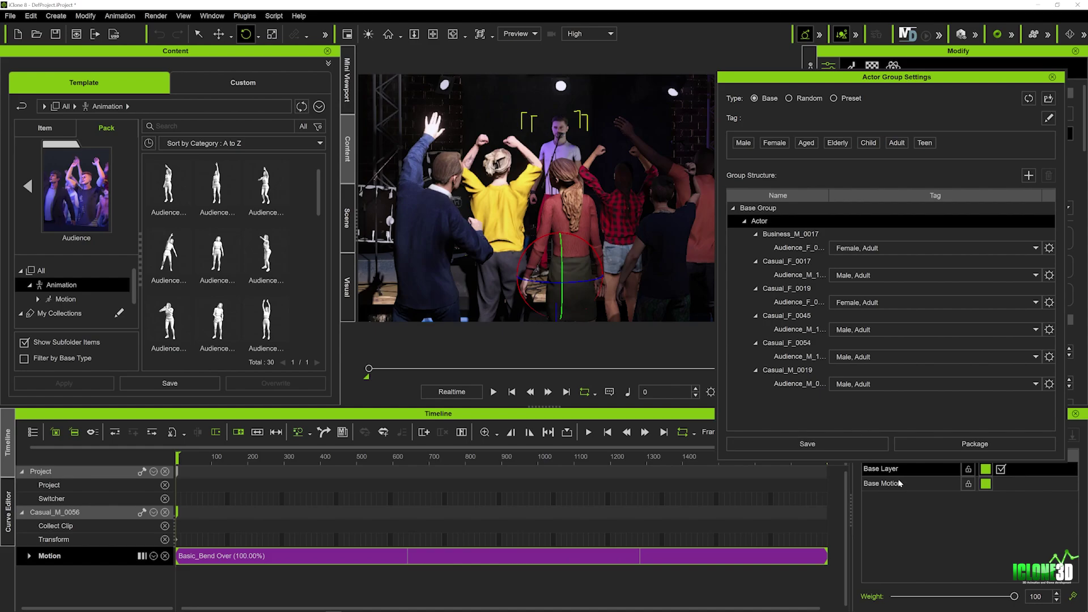
Start saving the actor group and create a folder named "Custom groups" inside the Actor Group folder.
left_click(805, 445)
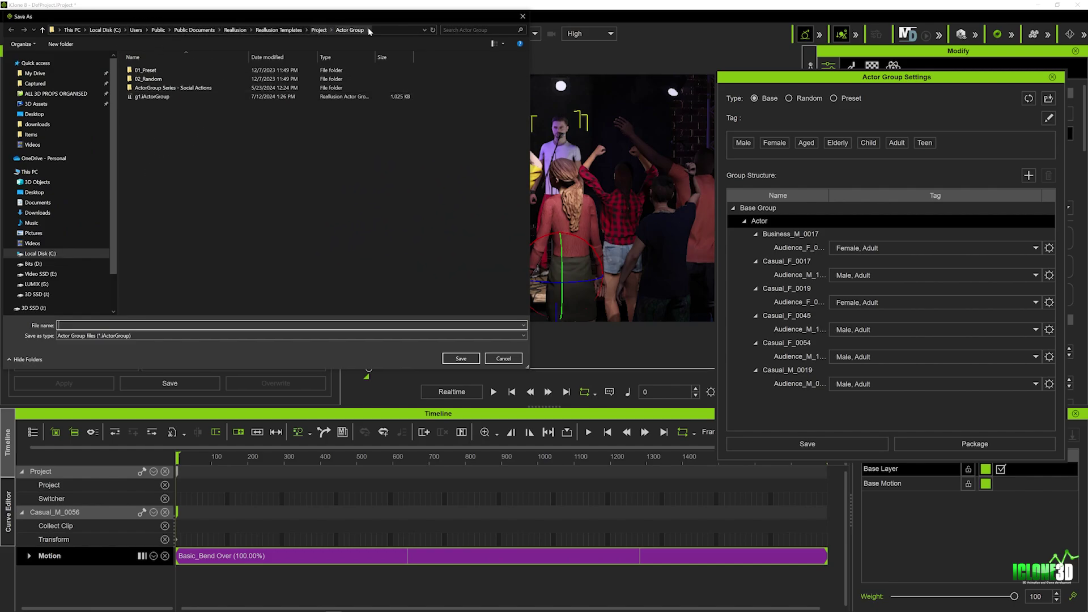
right_click(157, 131)
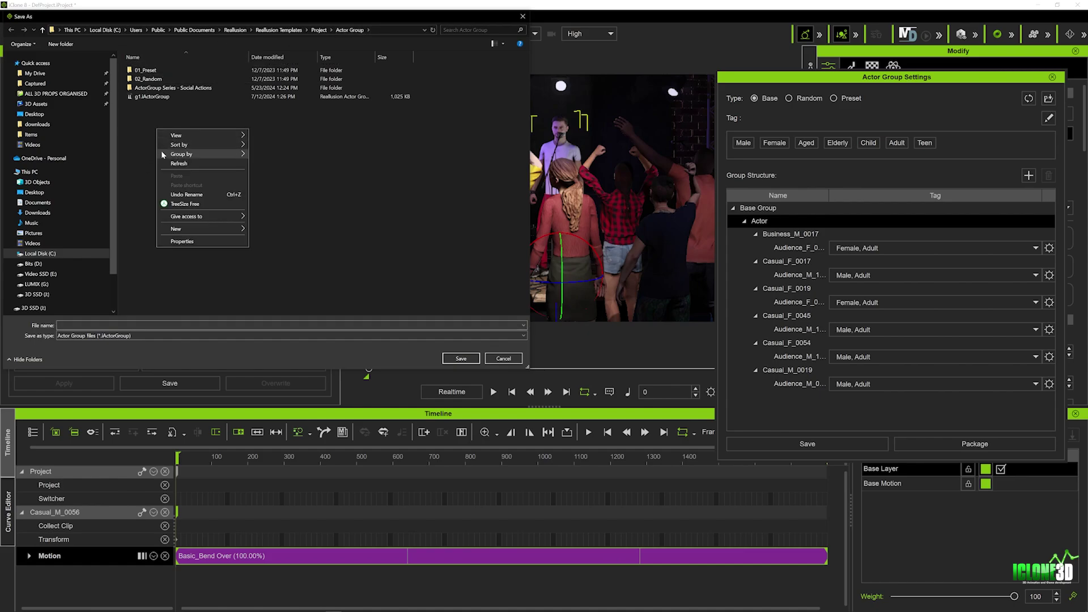
mouse_move(205, 229)
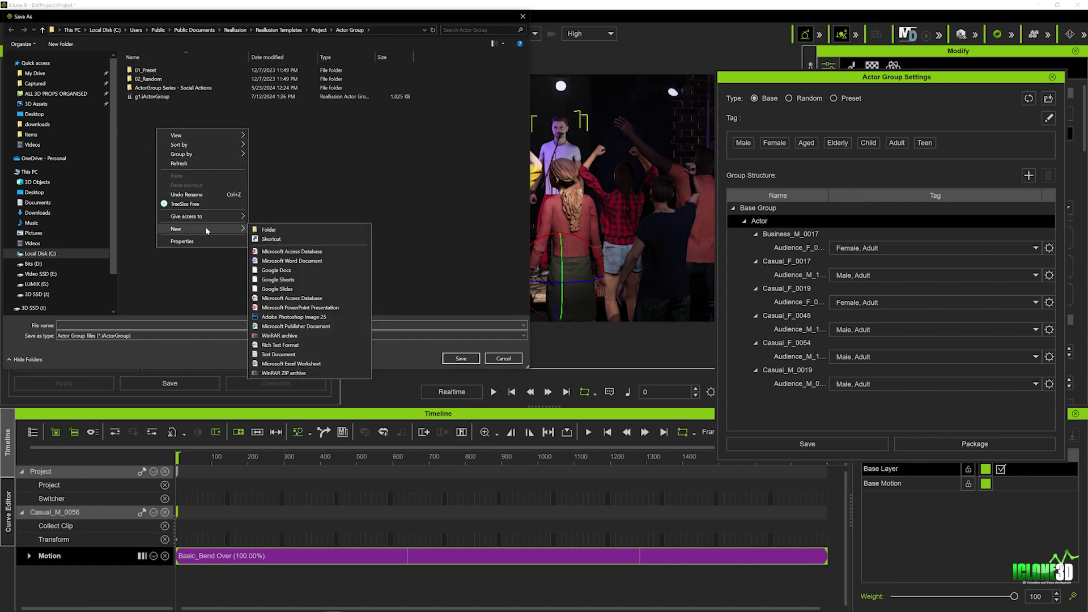
left_click(277, 230)
key("Caps_Lock")
type("C")
key("Caps_Lock")
type("ustom groups")
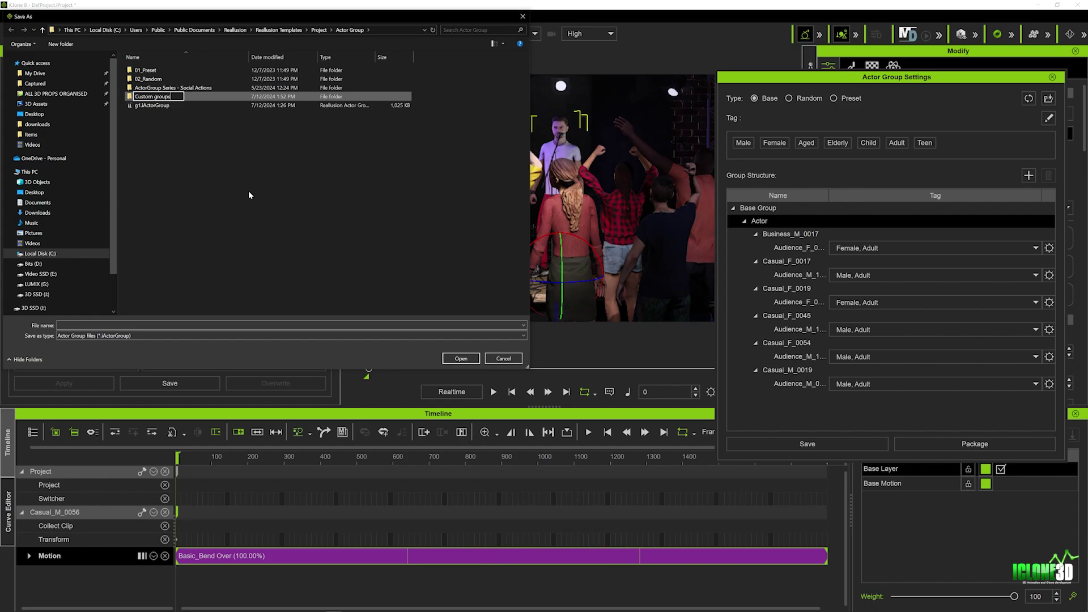
key("Return")
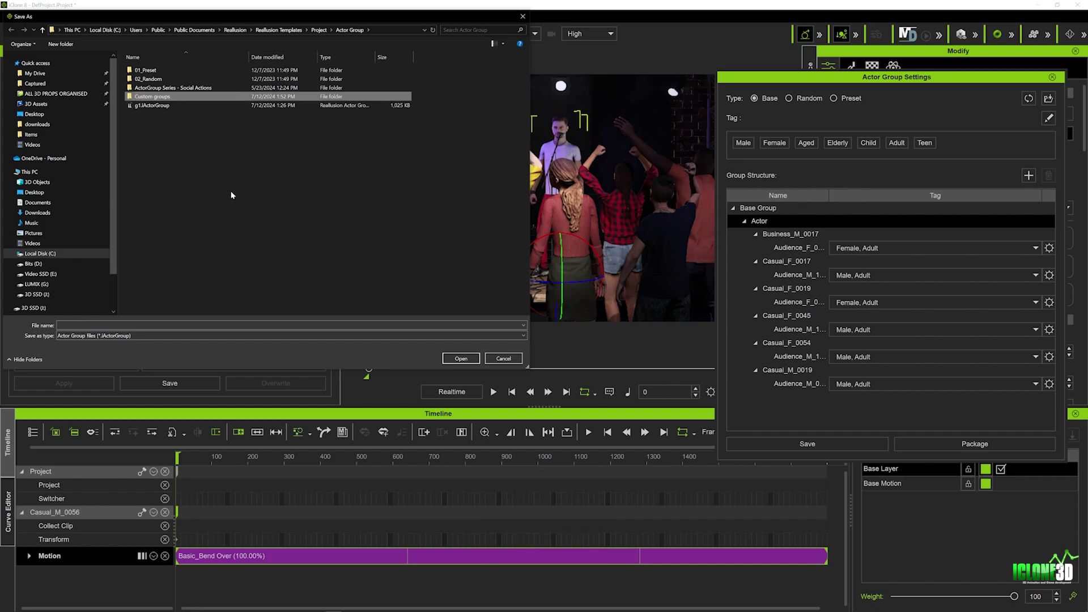
Save the actor group as "Audience 1" in the Custom groups folder.
double_click(158, 97)
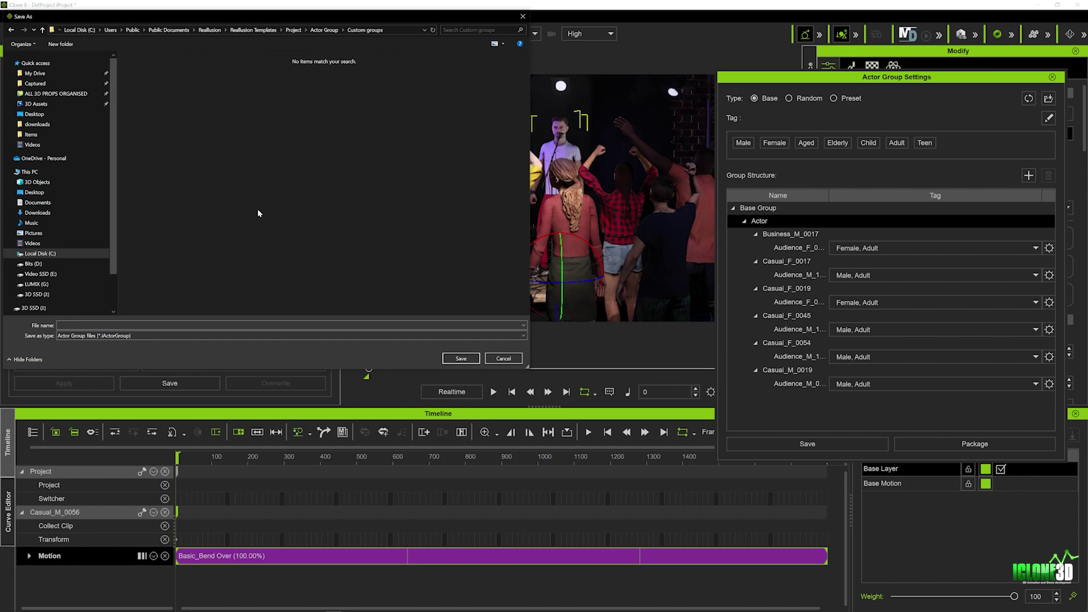
type("A")
key("Caps_Lock")
type("udience 1")
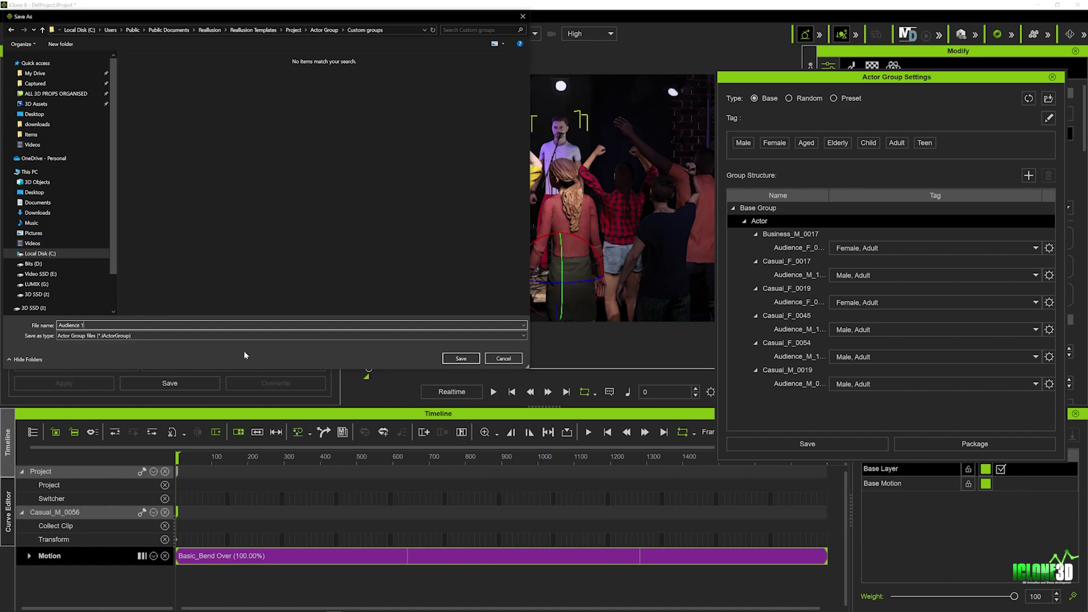
left_click(461, 358)
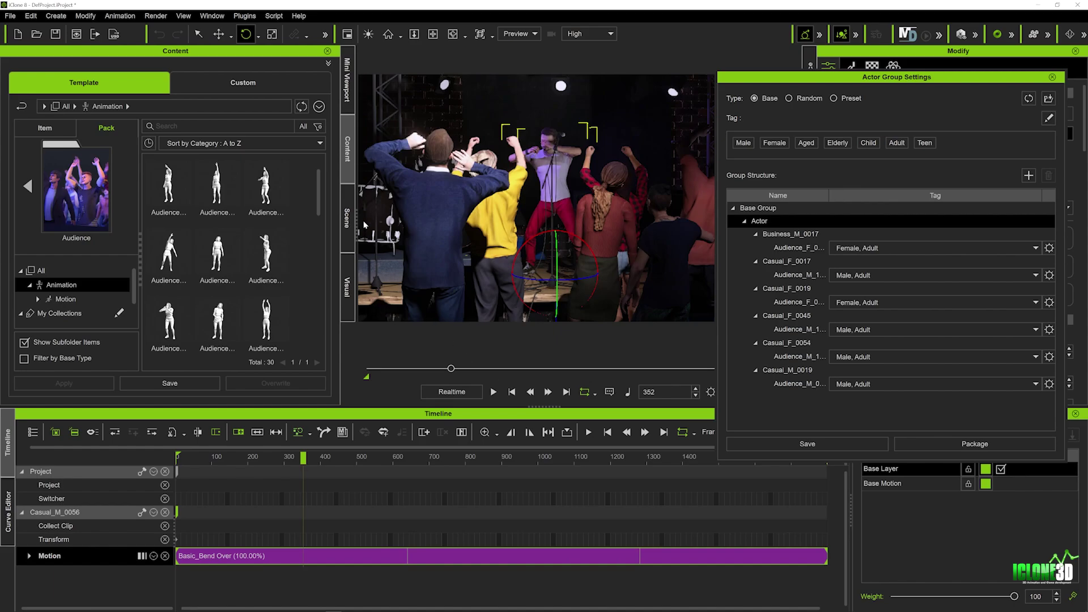
Select the scene objects from Business_M_0017 through Casual_M_0019, covering all audience actors.
left_click(346, 218)
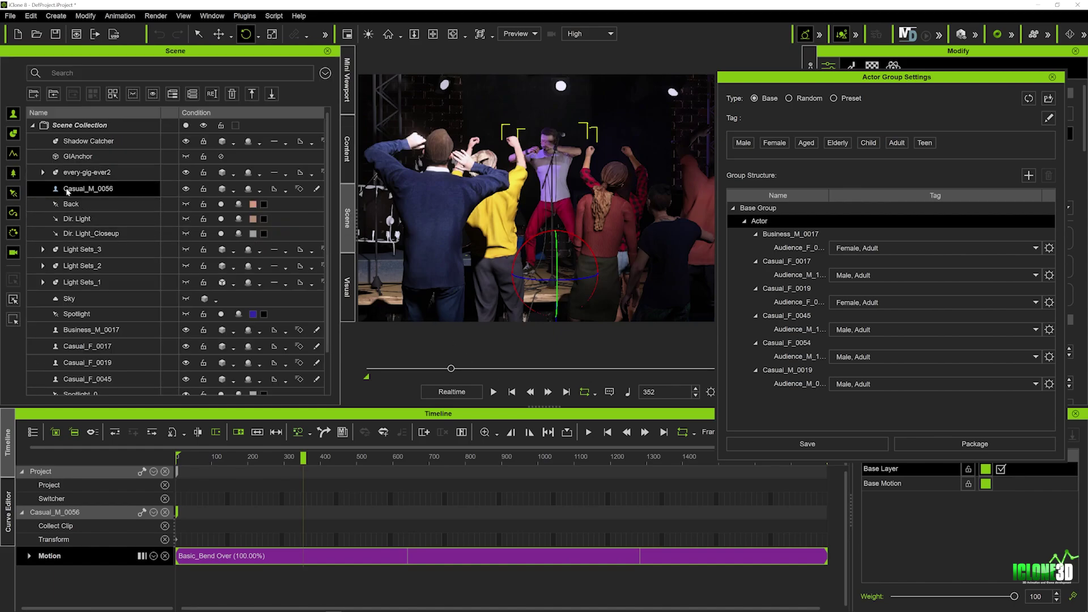
scroll(87, 249, "down", 1)
scroll(87, 284, "up", 1)
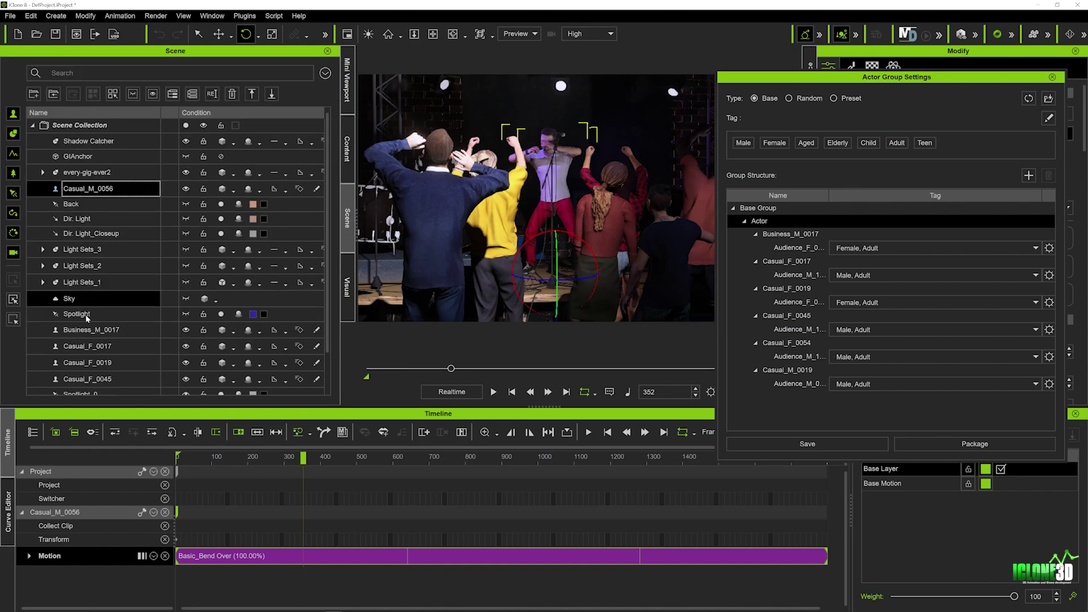
scroll(89, 310, "down", 1)
left_click(93, 284)
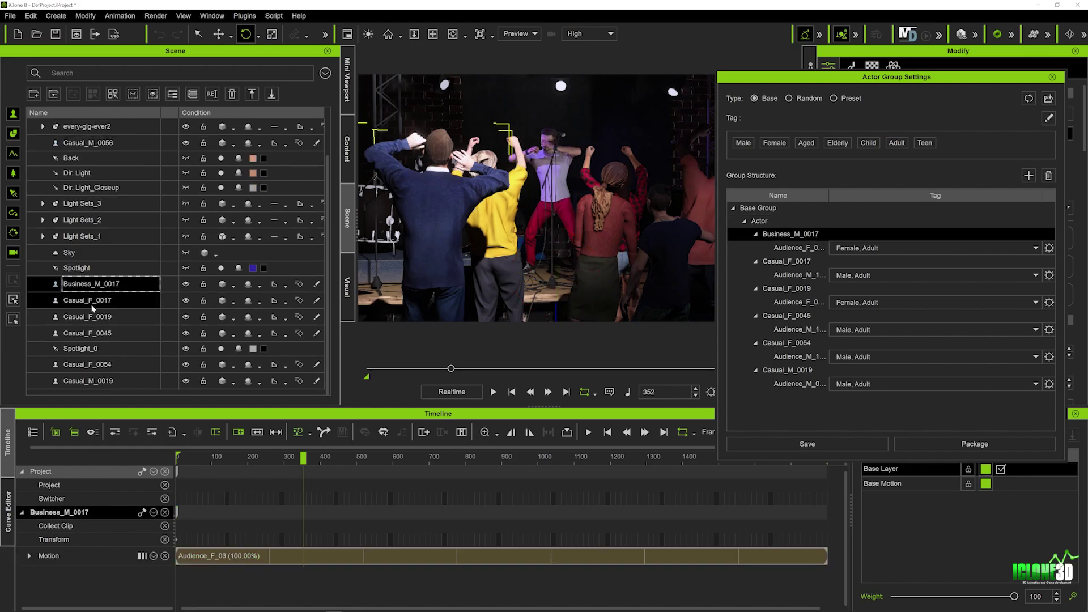
left_click(95, 383, "shift")
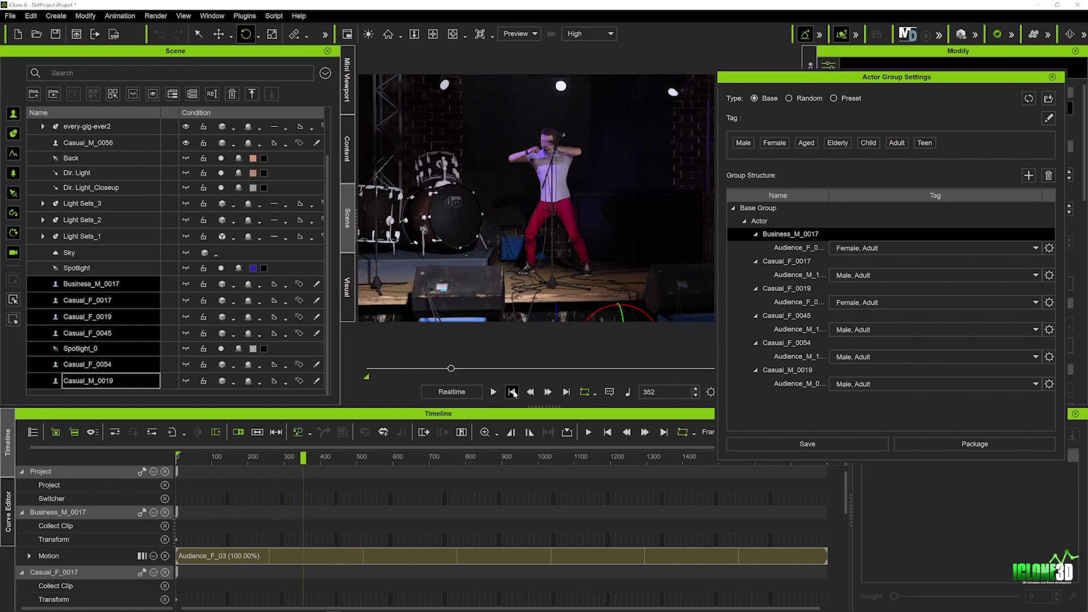
Load the saved Audience 1 actor group from the Custom groups folder into the scene at the first frame and play the animation.
left_click(512, 392)
mouse_move(220, 604)
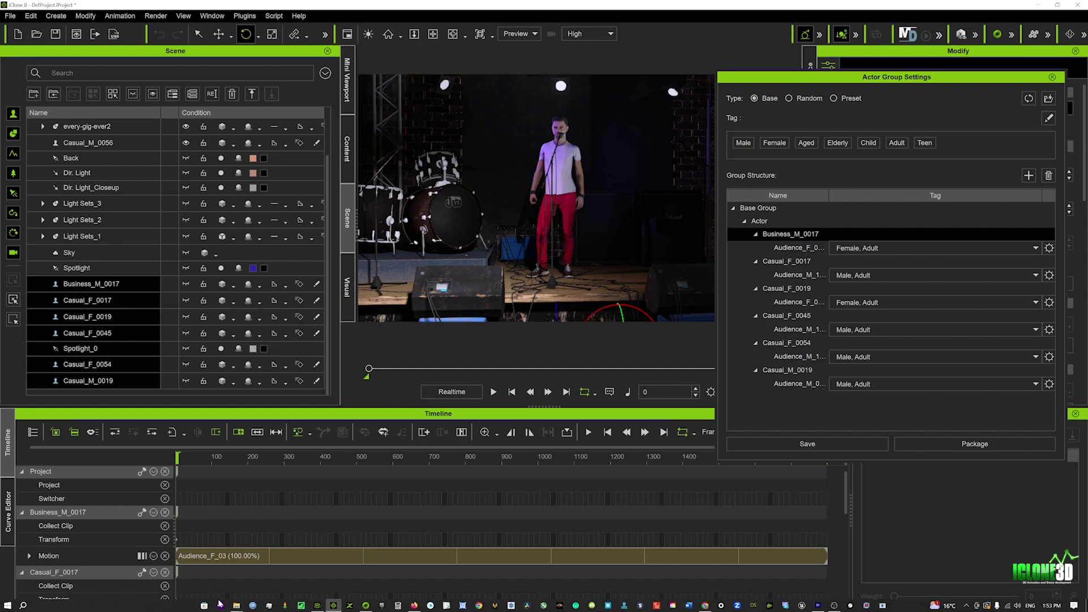
left_click(269, 585)
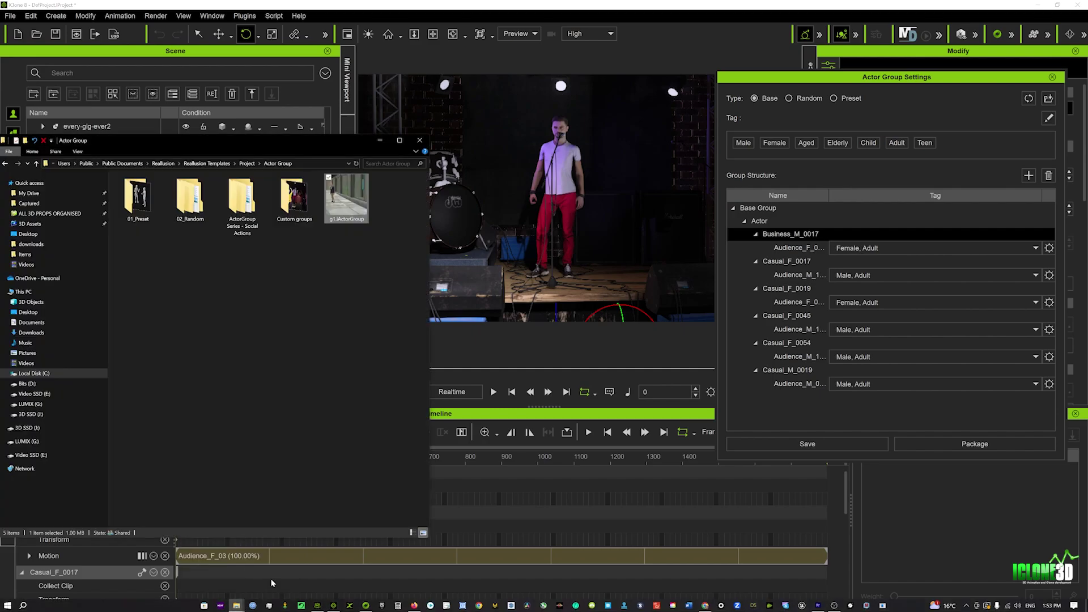
double_click(295, 198)
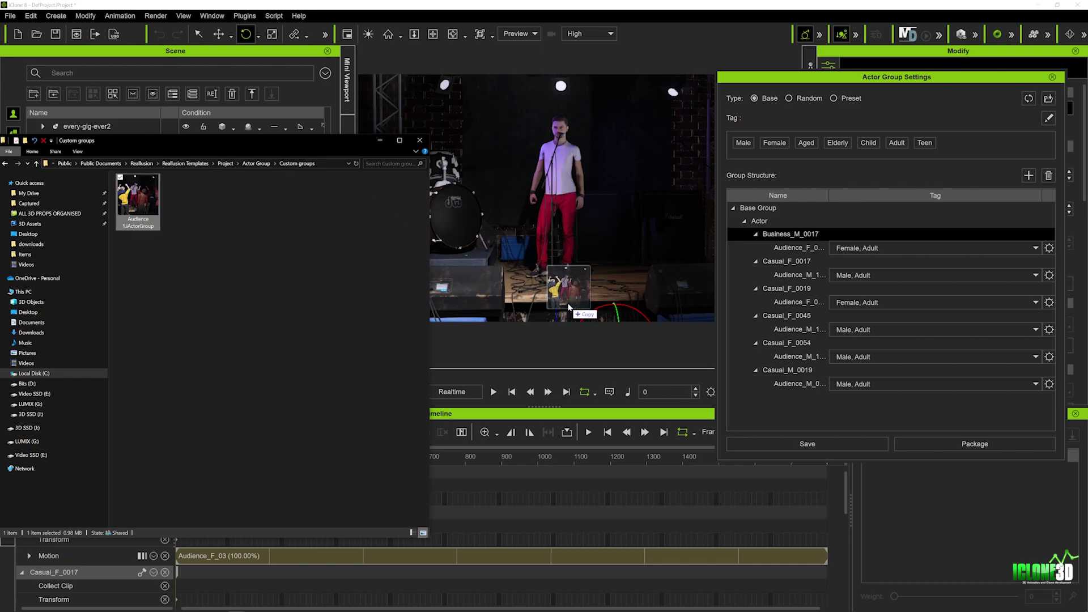
left_click_drag(568, 306, 569, 306)
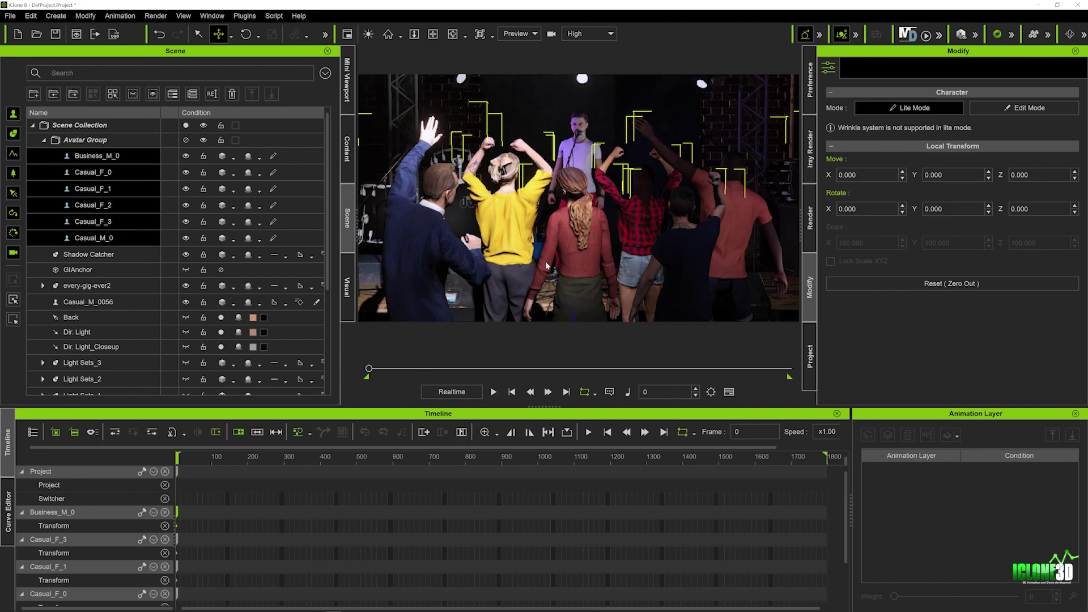
key("space")
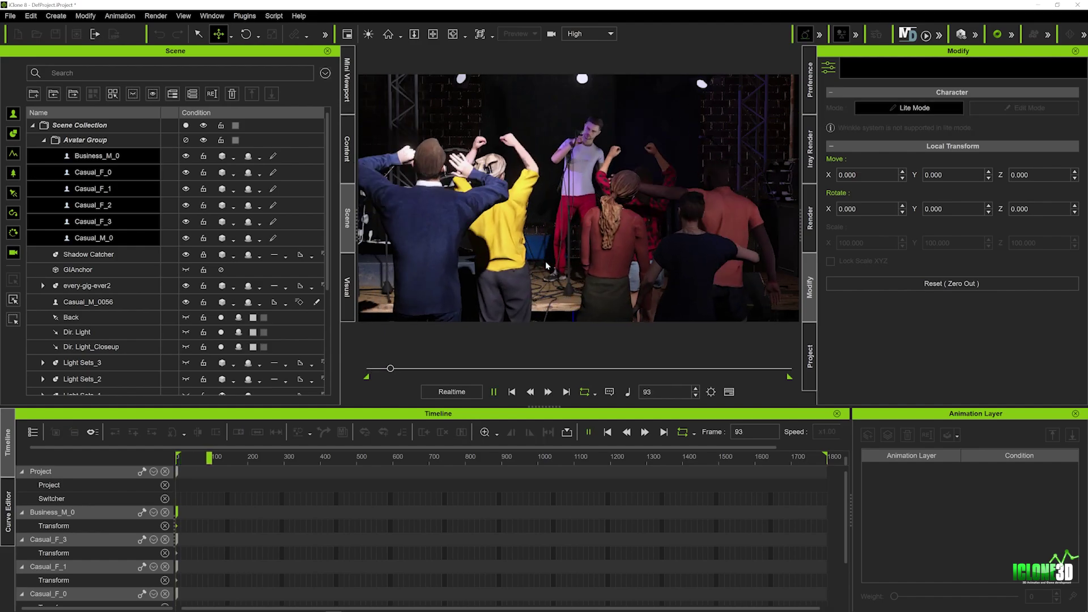
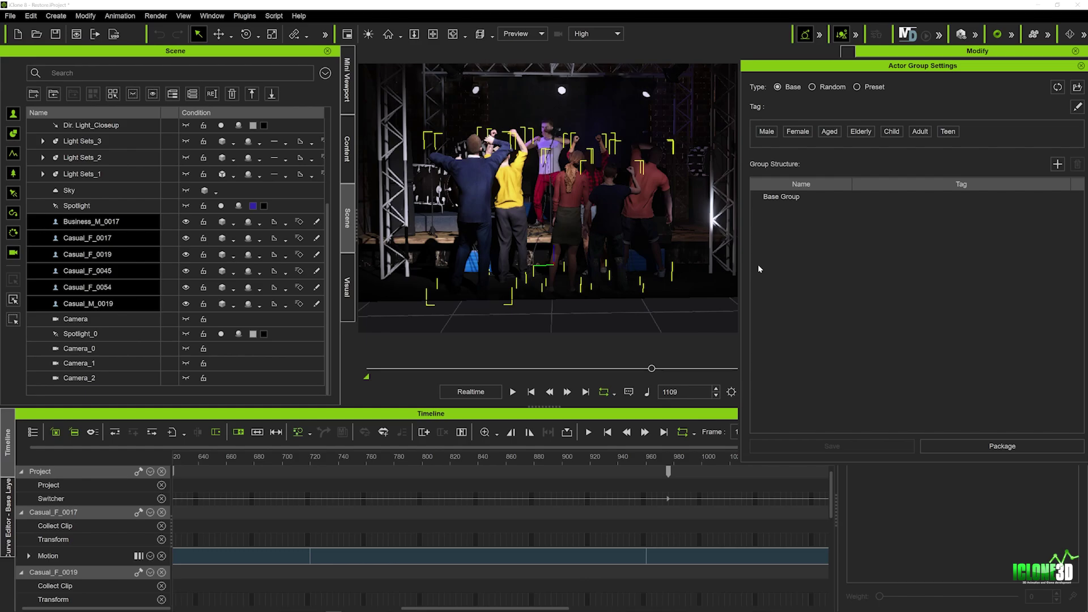
Set the actor group type to Preset and add the Audience 1 group to its Group List.
left_click(857, 87)
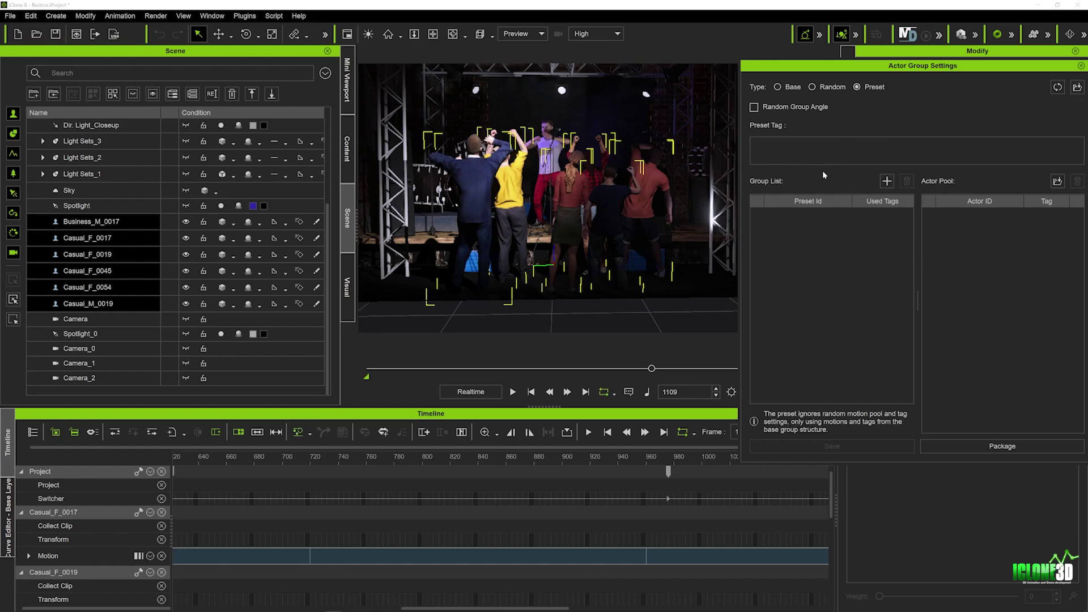
left_click(886, 181)
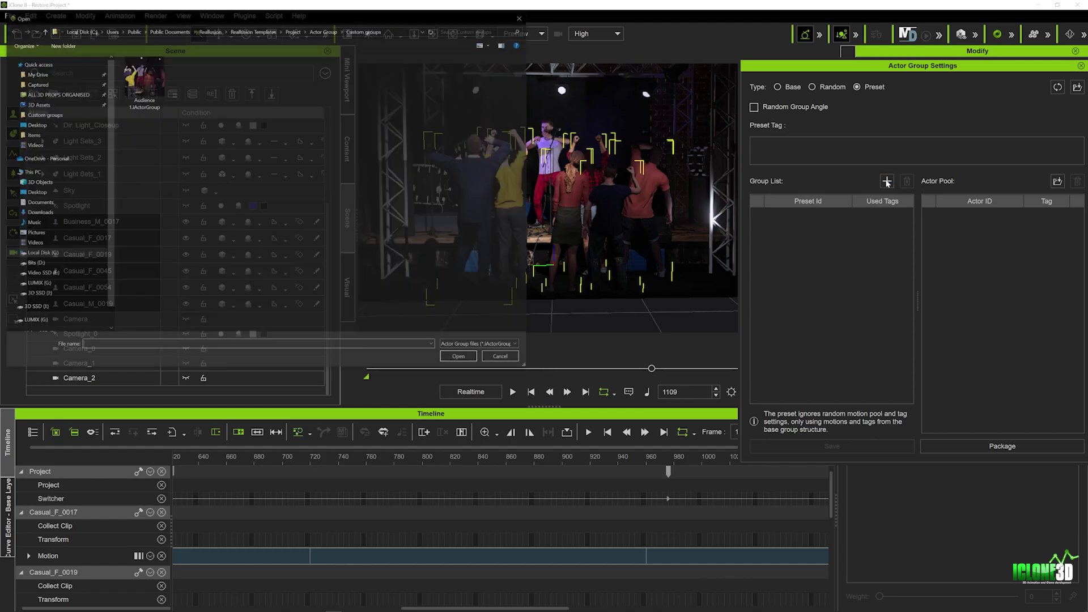
double_click(150, 81)
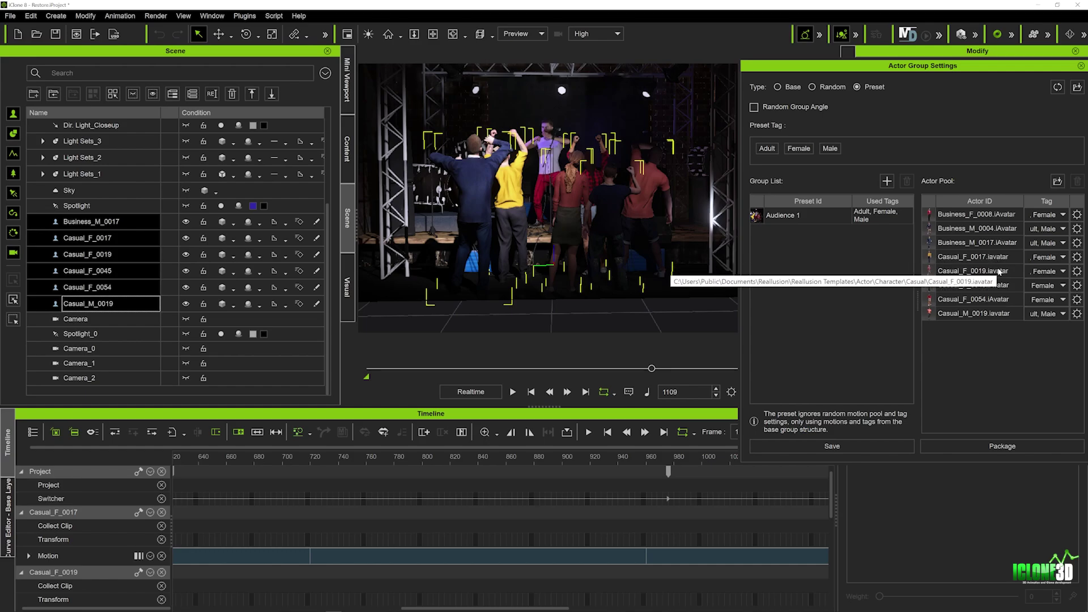
Select the library avatars Business_F_0009, Business_F_0014, Business_M_0001, Business_M_0017, Business_M_0016 and Business_M_0015 together.
left_click(347, 148)
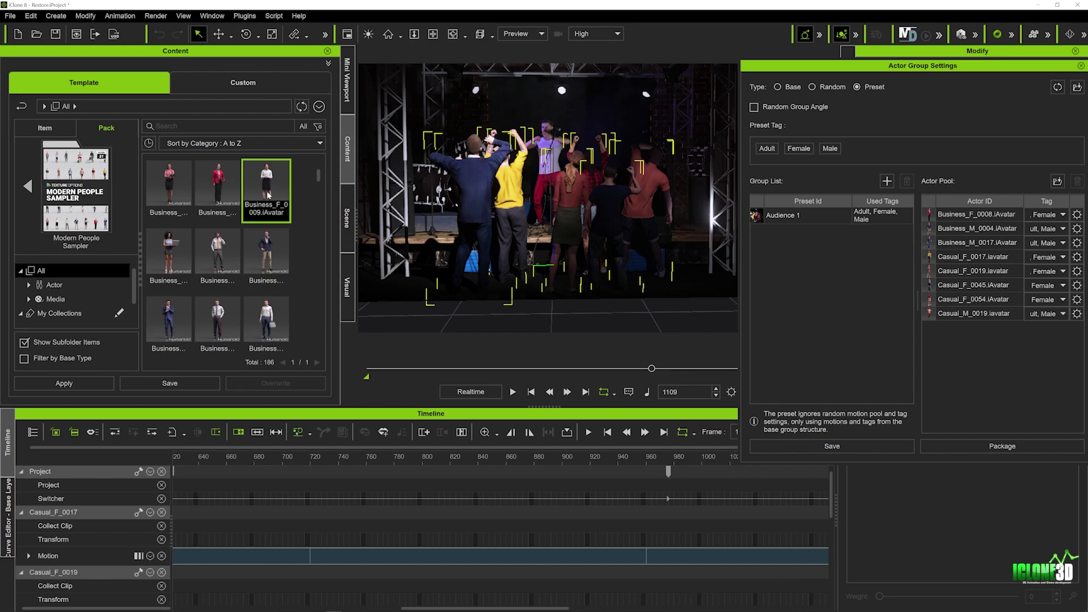
left_click(169, 251, "ctrl")
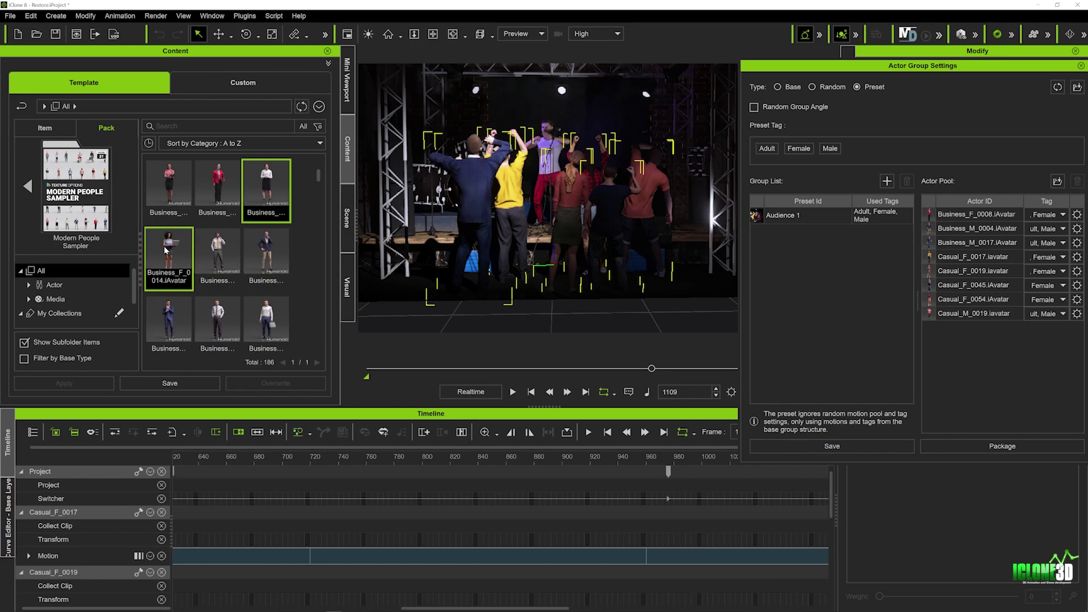
left_click(212, 256, "ctrl")
scroll(237, 277, "down", 3)
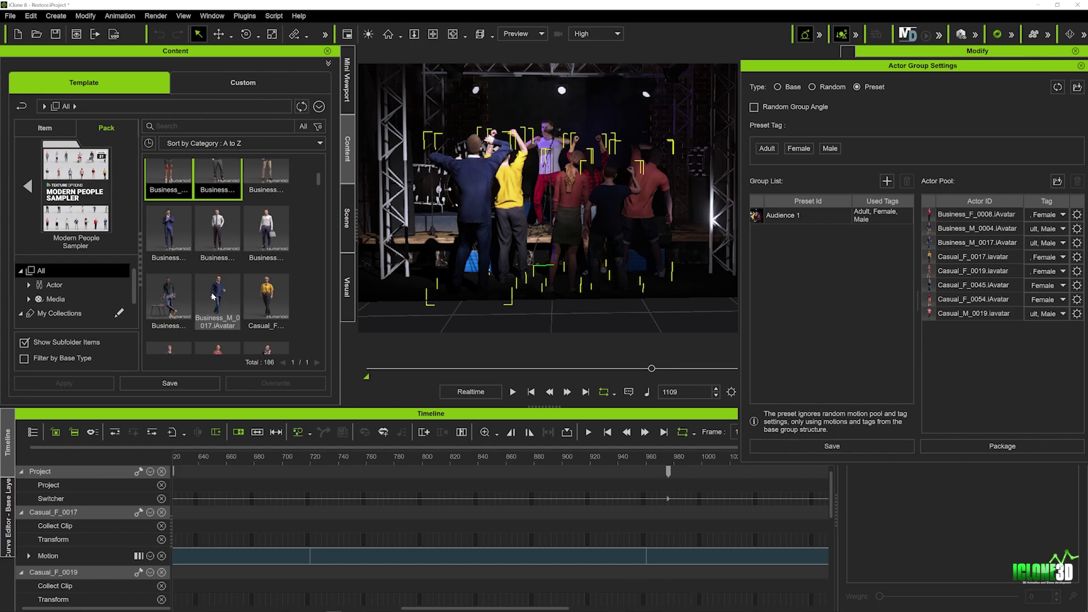
left_click(217, 291, "ctrl")
left_click(167, 295, "ctrl")
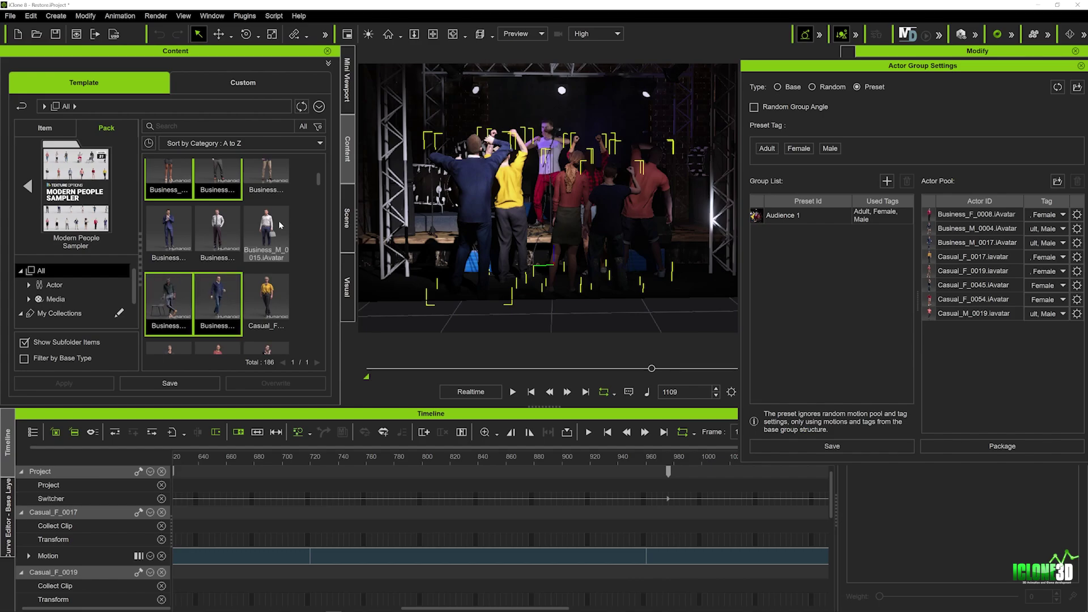
left_click(272, 227, "ctrl")
Extend the selection with Casual_M_0049, Casual_M_0018, Casual_M_0051 and Casual_M_0054, and add all selected avatars to the preset's Actor Pool.
scroll(265, 238, "down", 1)
scroll(266, 238, "down", 5)
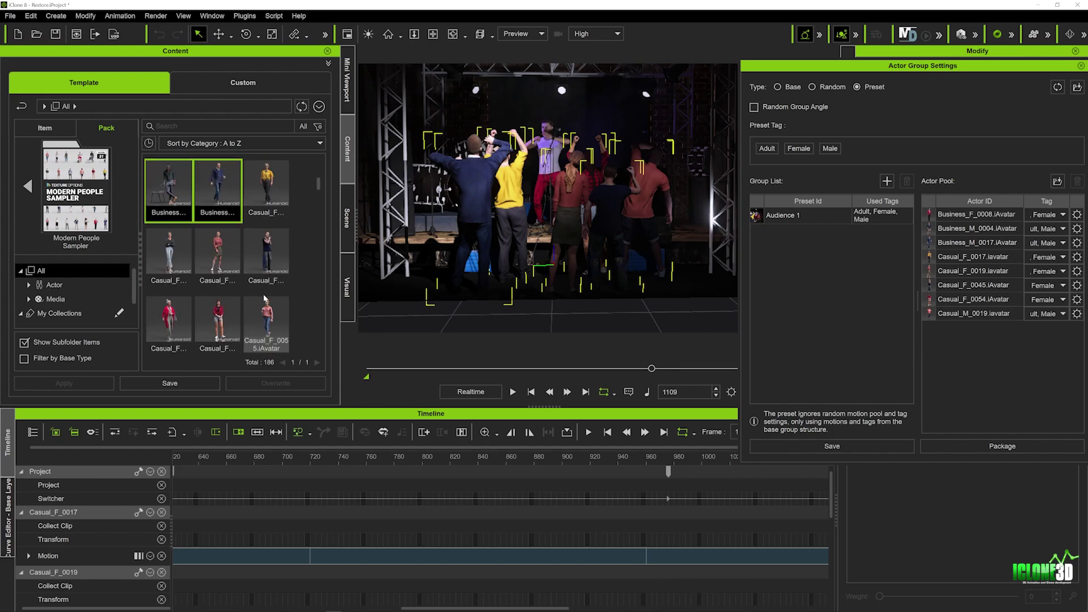
scroll(274, 234, "down", 1)
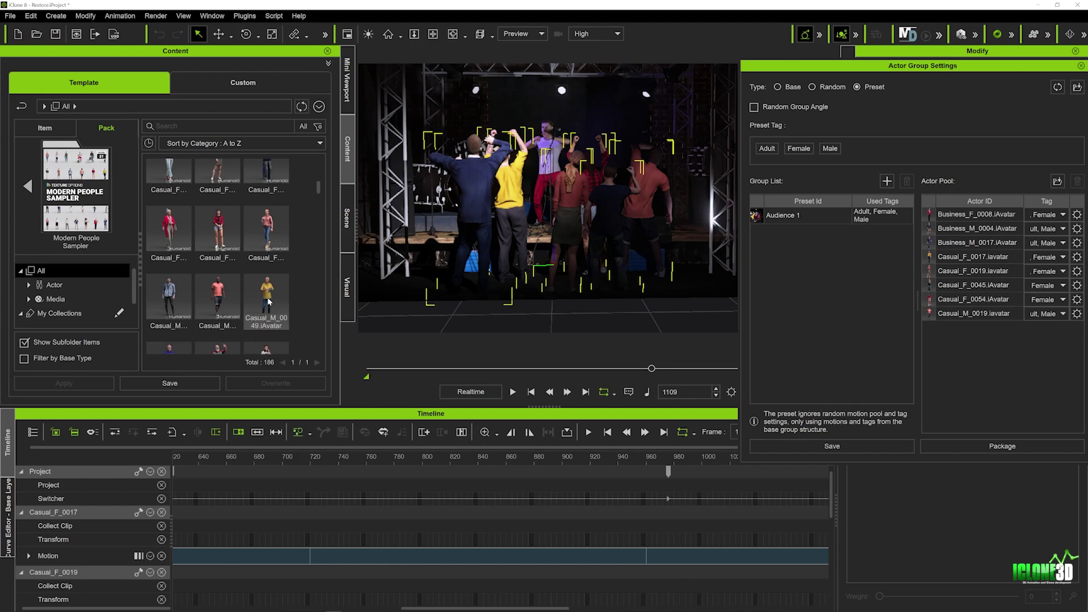
left_click(271, 293, "ctrl")
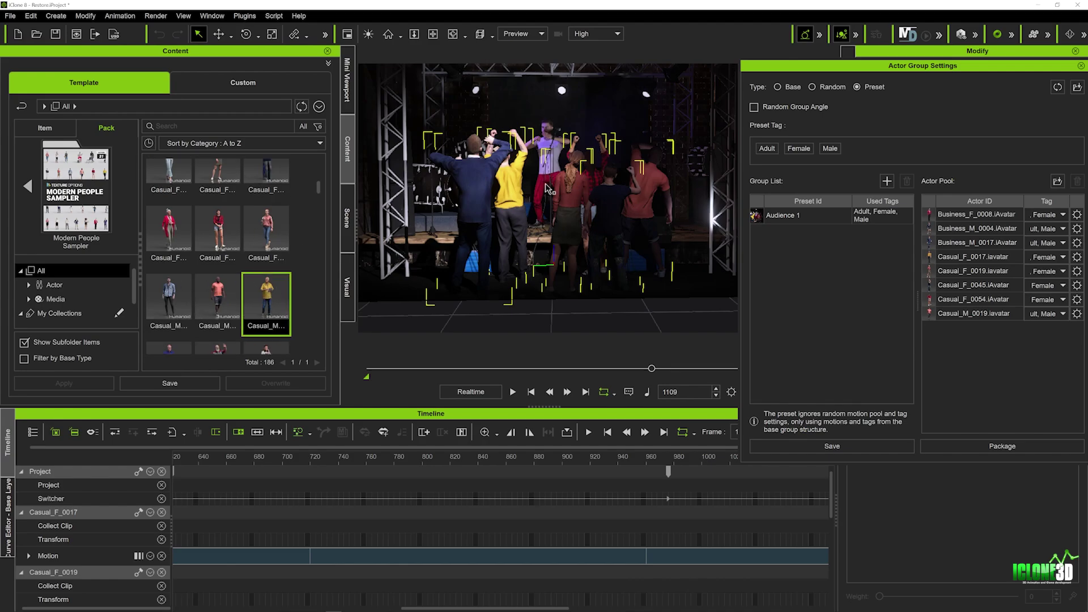
left_click(168, 301, "ctrl")
scroll(215, 269, "down", 1)
scroll(215, 269, "down", 1)
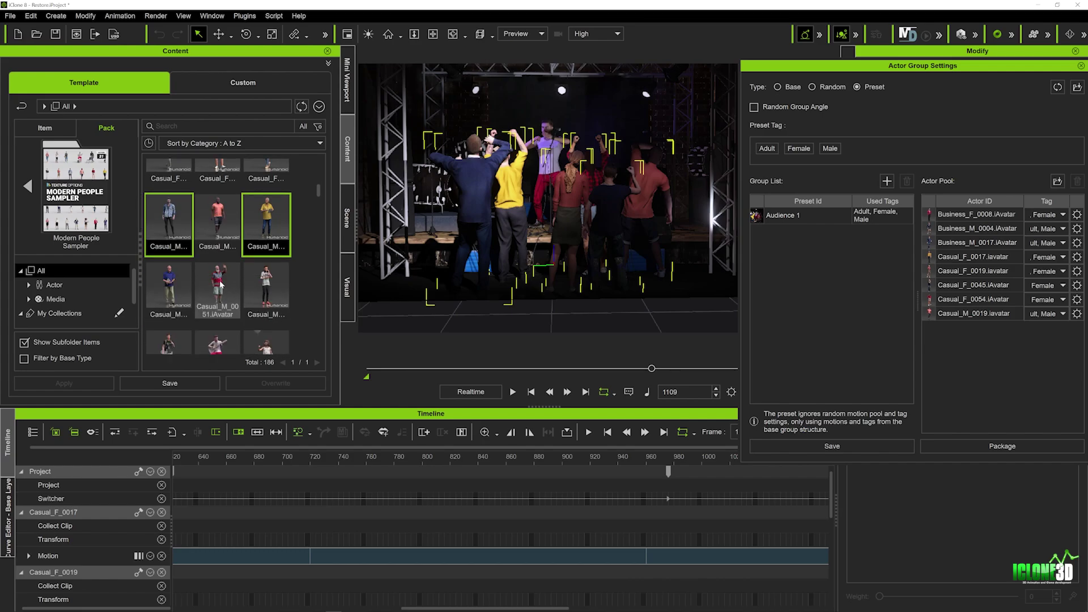
left_click(220, 287, "ctrl")
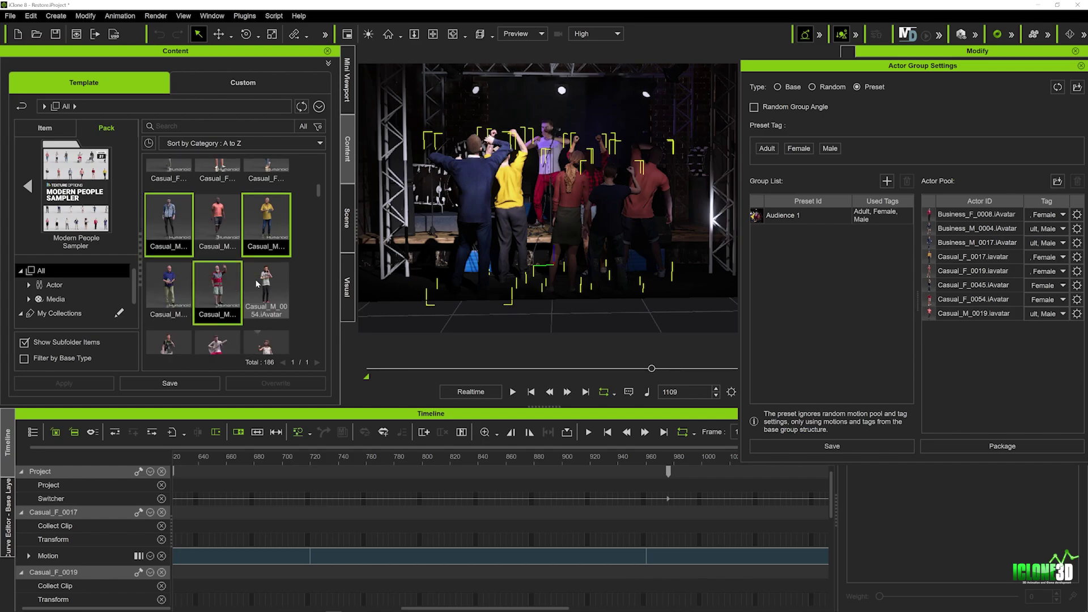
left_click(257, 284, "ctrl")
left_click_drag(264, 277, 982, 357)
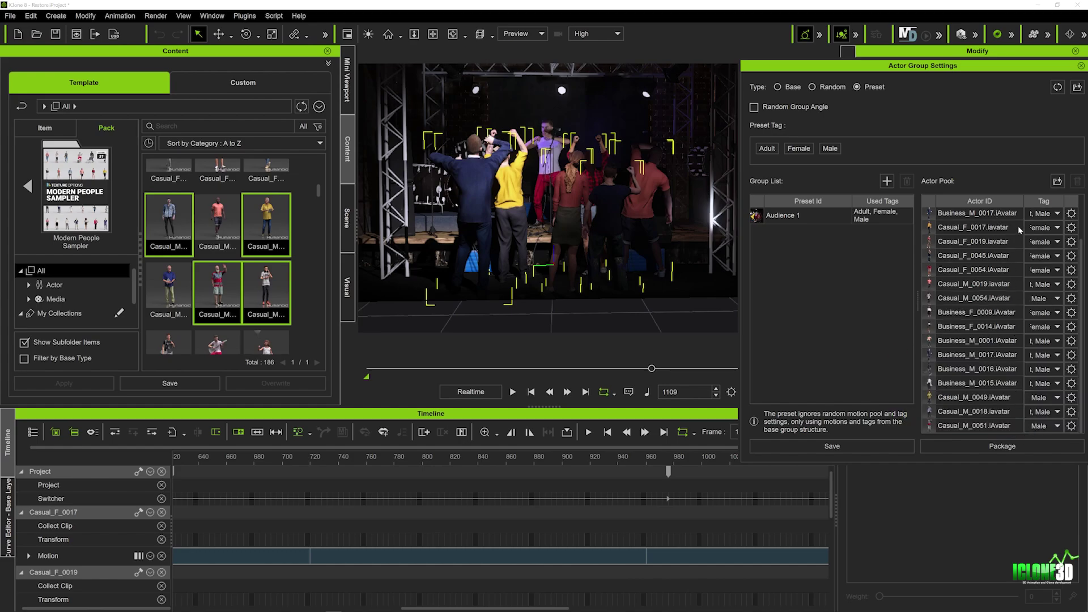
scroll(986, 296, "up", 1)
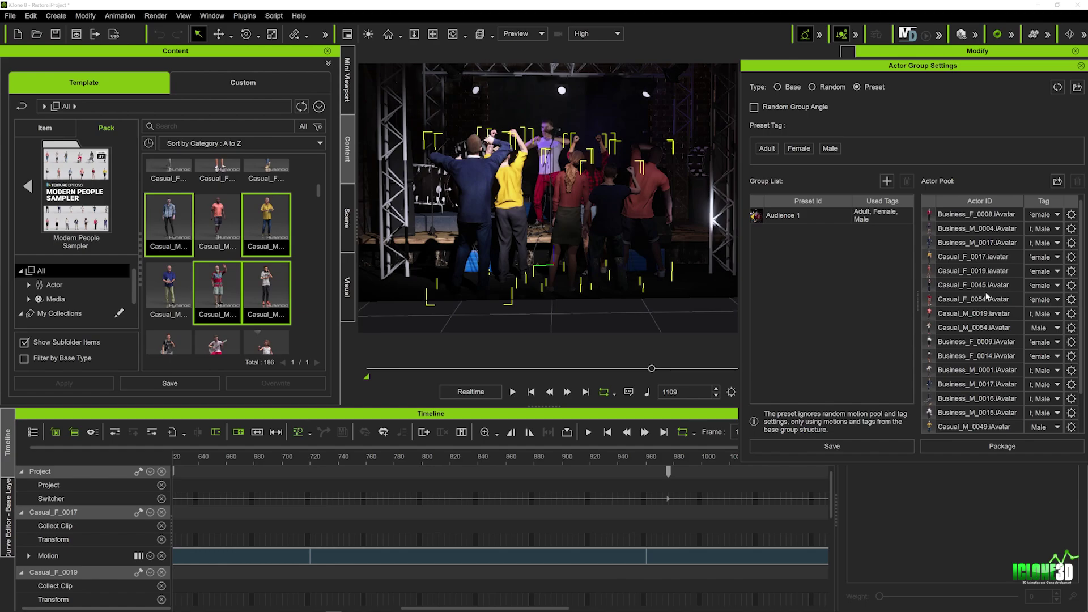
Save the preset actor group as "Audience preset" in the Custom groups folder.
left_click(831, 446)
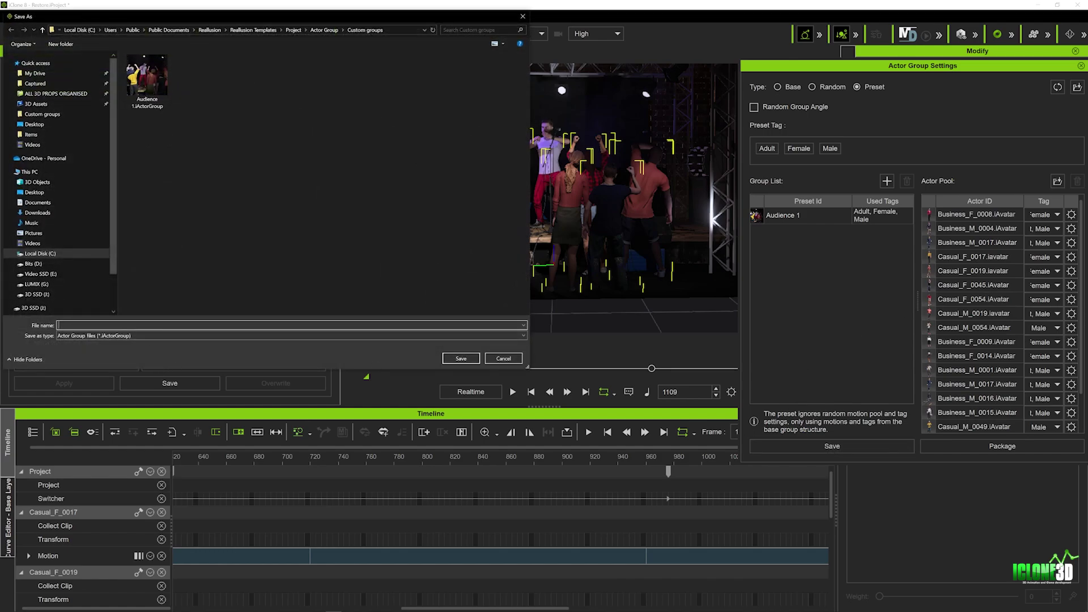
key("Caps_Lock")
type("A")
key("Caps_Lock")
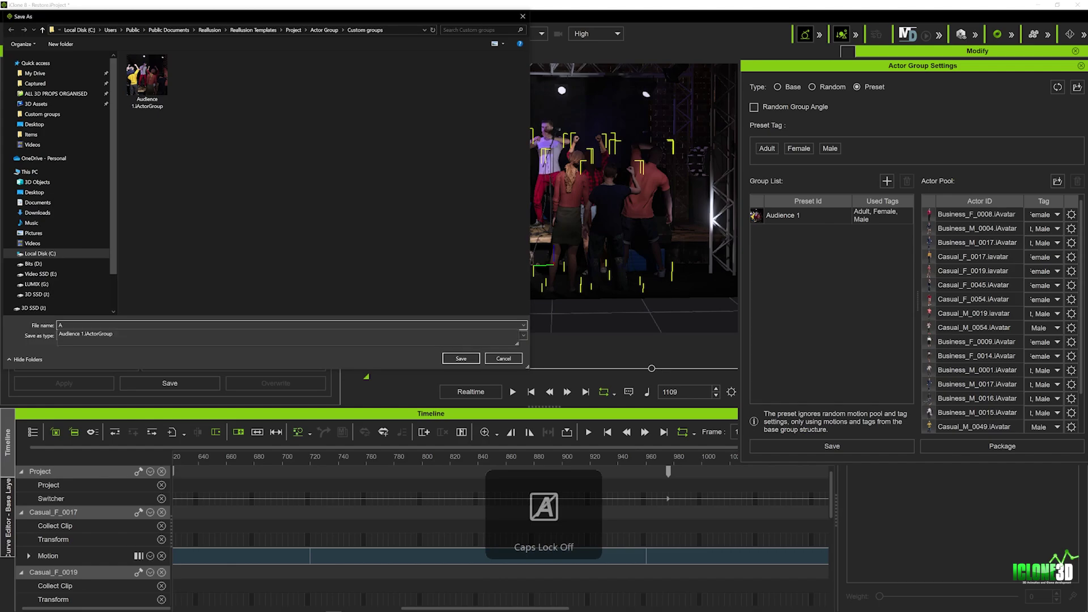
type("udience pres")
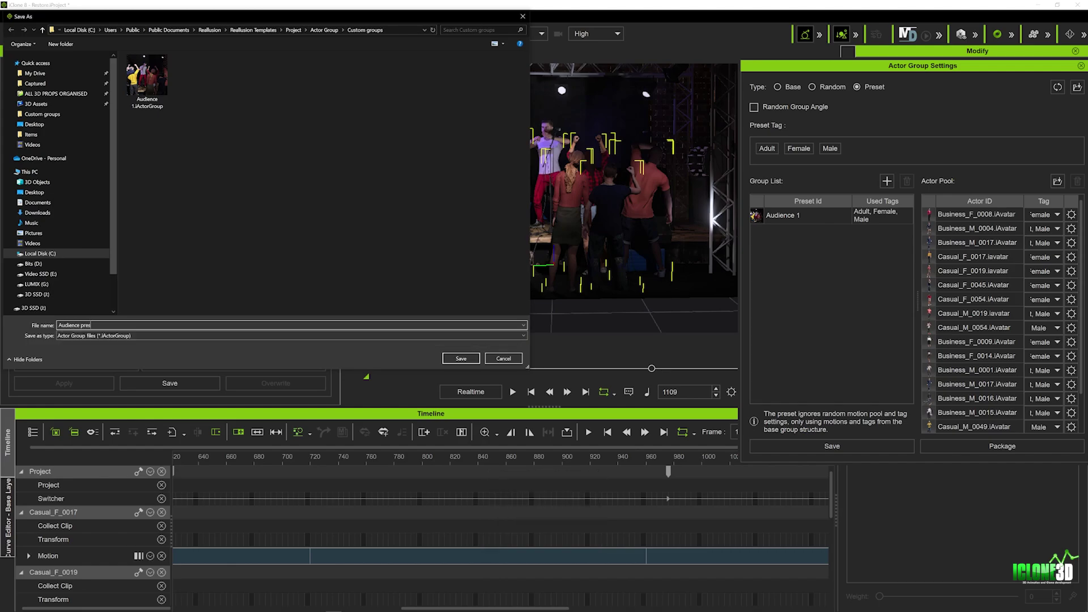
type("et")
left_click(458, 358)
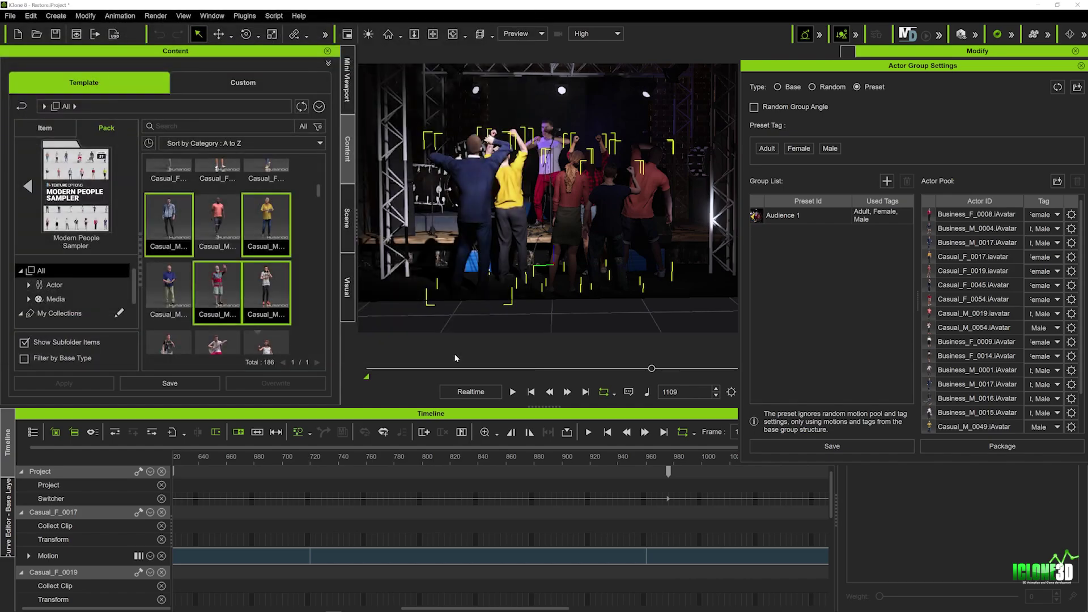
Hide the six selected audience actors in the scene and close the Actor Group Settings.
left_click(347, 219)
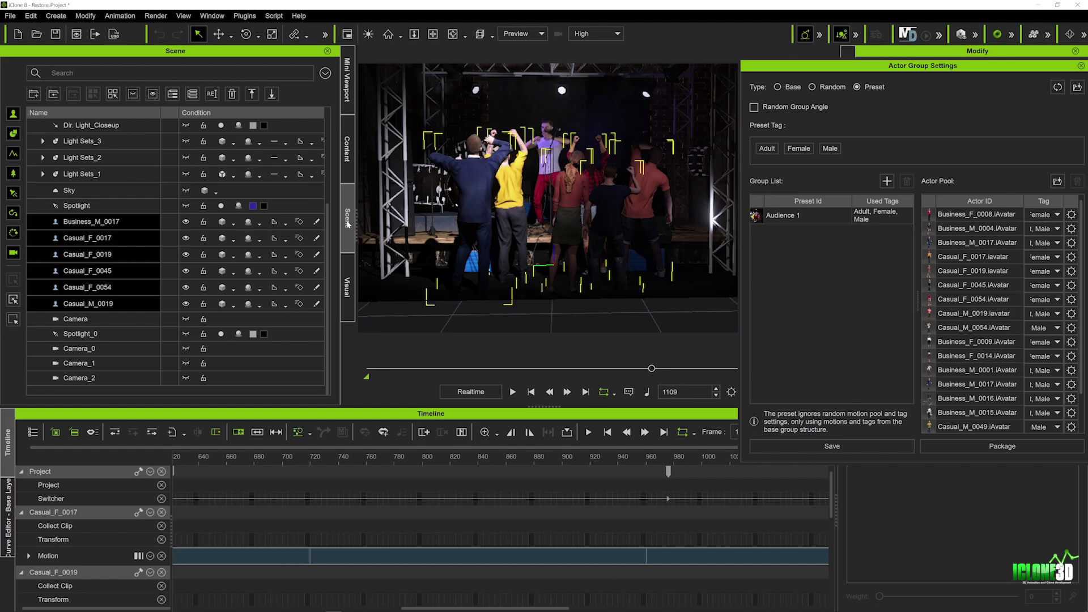
left_click(187, 235)
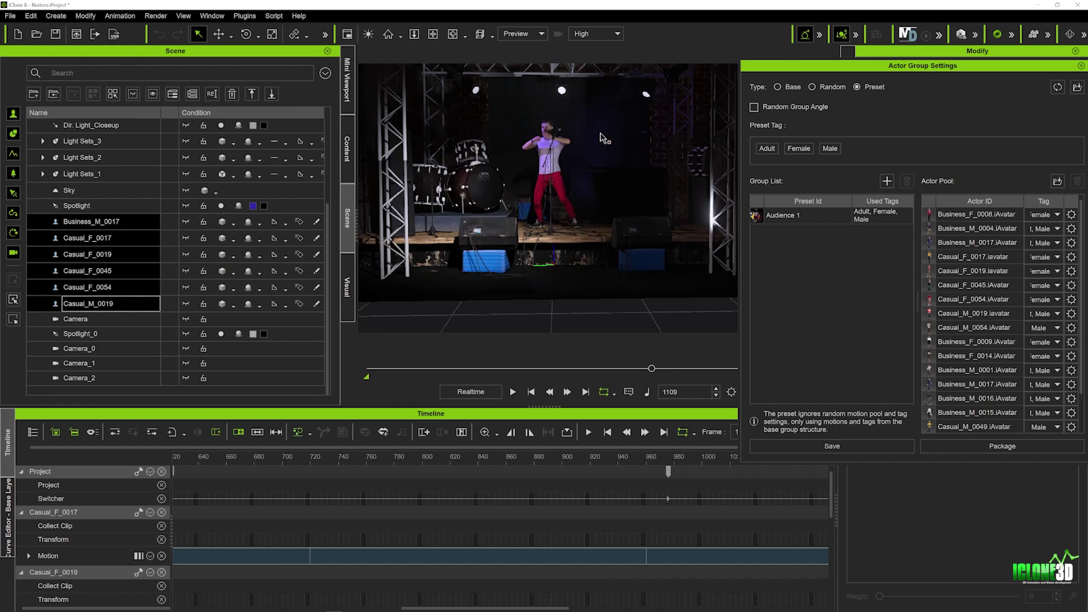
left_click(1080, 67)
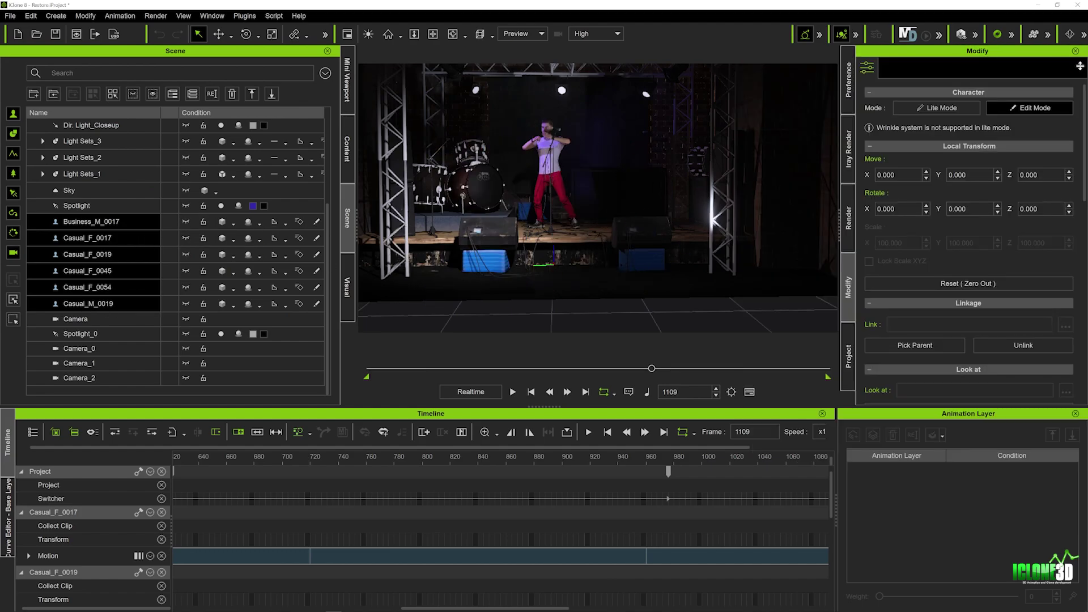
Load the Audience preset actor group from the Custom groups folder into the scene in front of the stage.
left_click(236, 607)
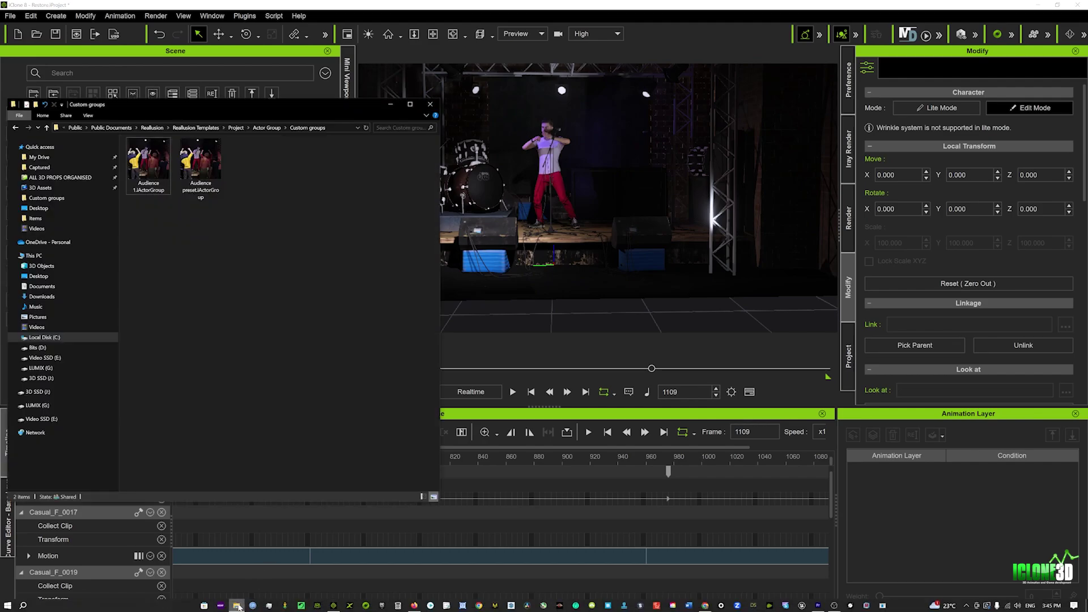
left_click(206, 165)
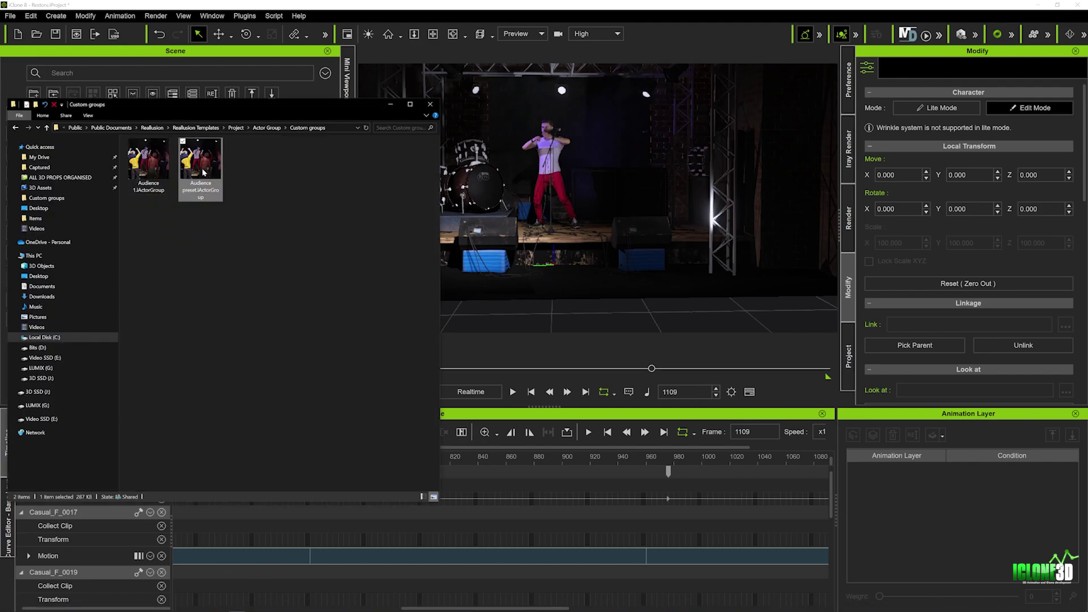
left_click_drag(206, 165, 589, 324)
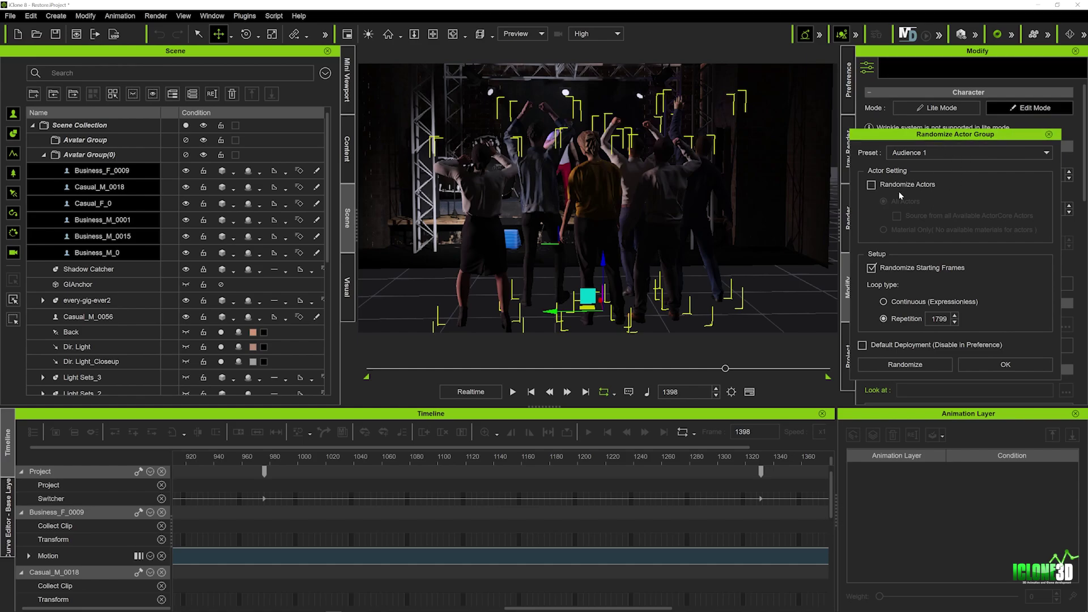
Enable Randomize Actors for the placed group, randomize it three times using All Actors, and close the randomize settings.
left_click(871, 186)
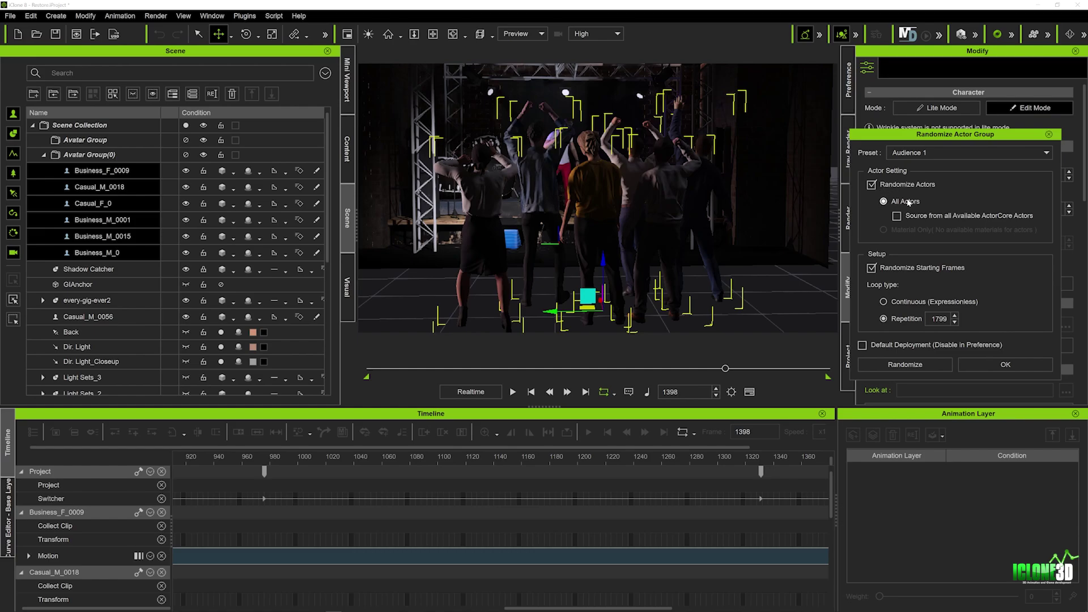
left_click(899, 365)
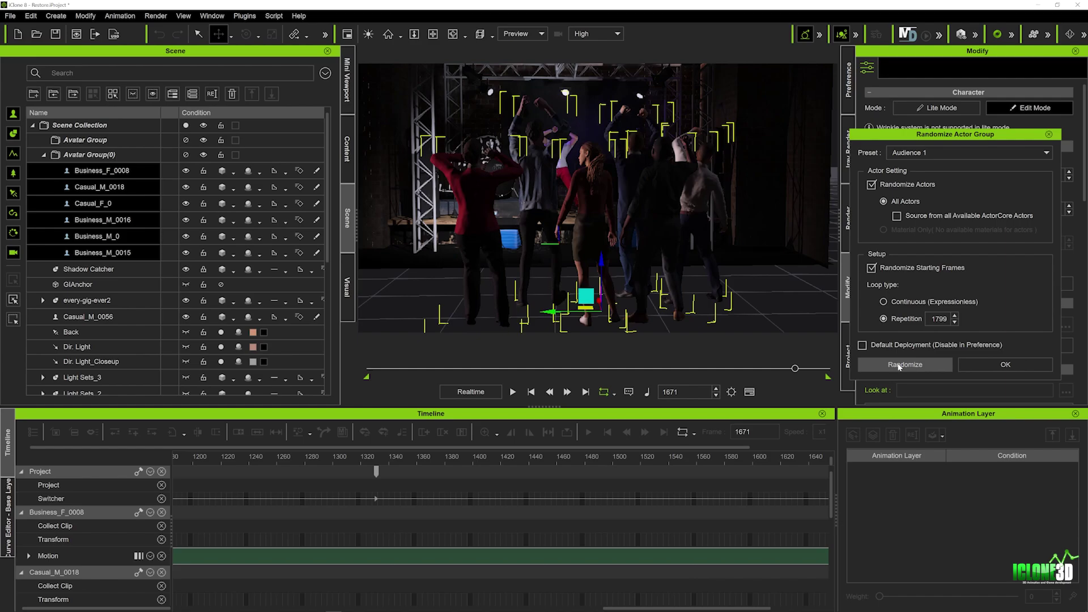
left_click(899, 365)
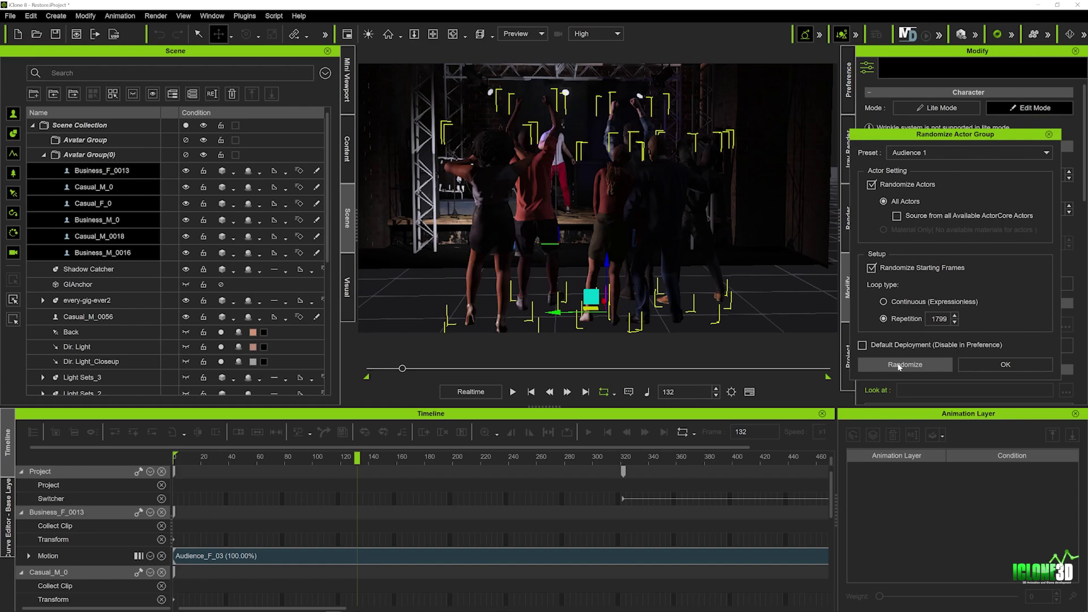
left_click(904, 364)
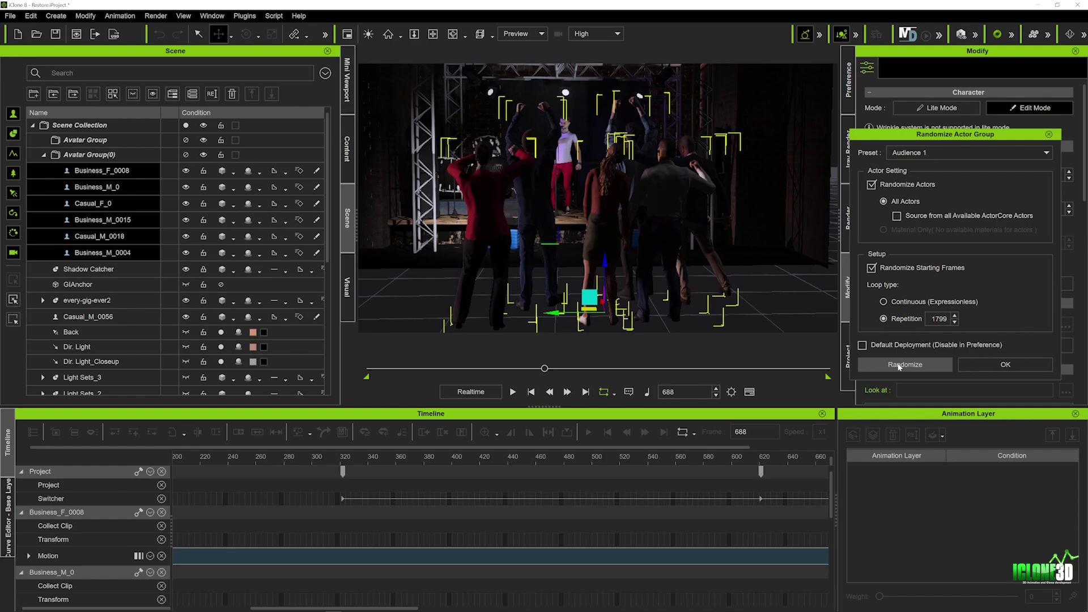
left_click(1049, 135)
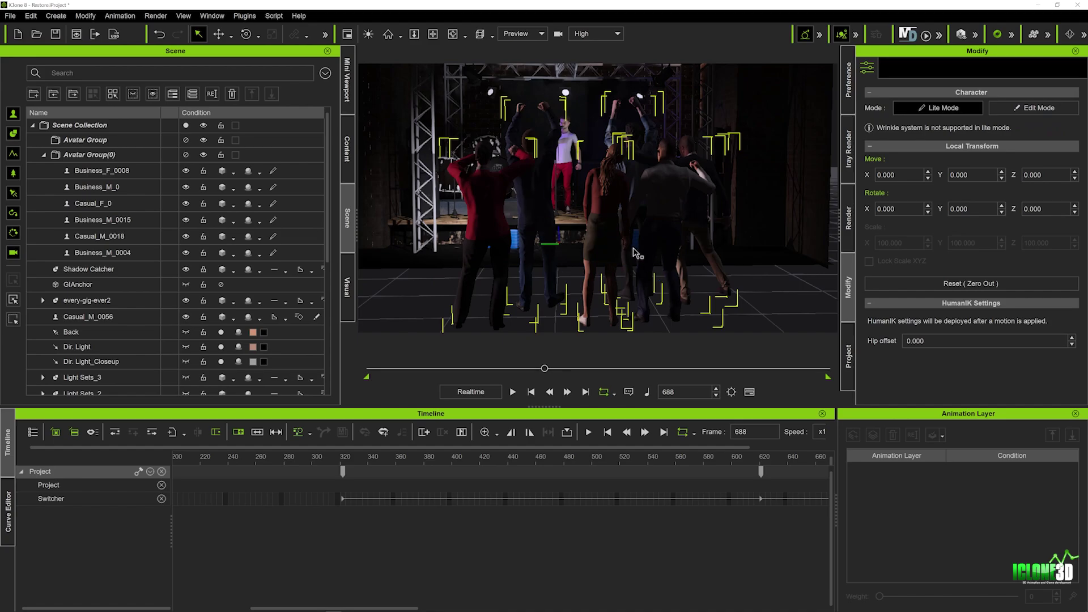
Play the concert animation to check the randomized audience group in front of the stage from a closer view.
key("w")
right_click_drag(627, 254, 568, 300)
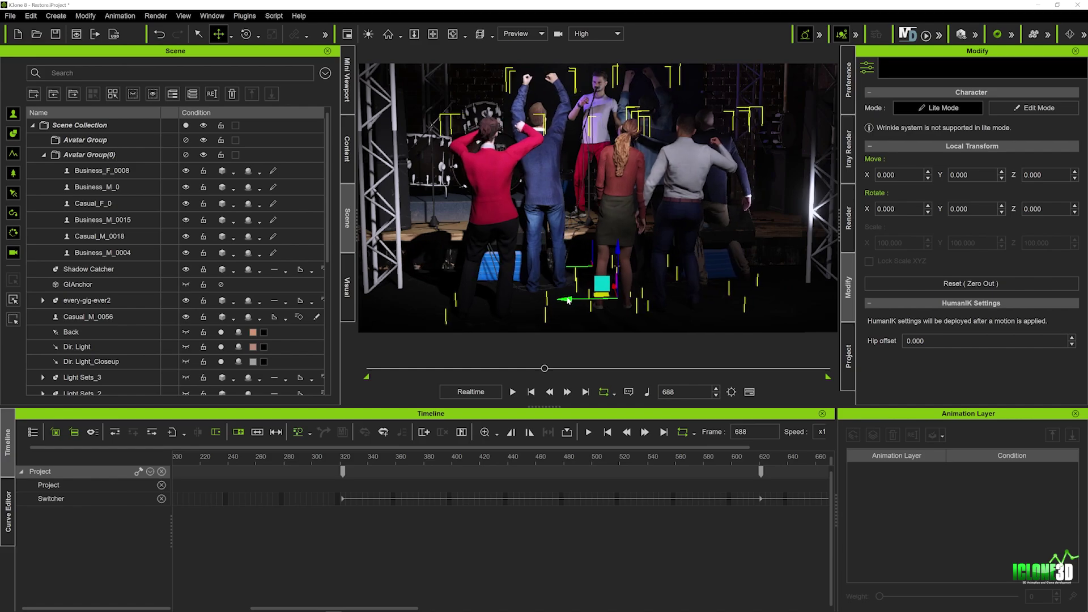
scroll(567, 299, "down", 1)
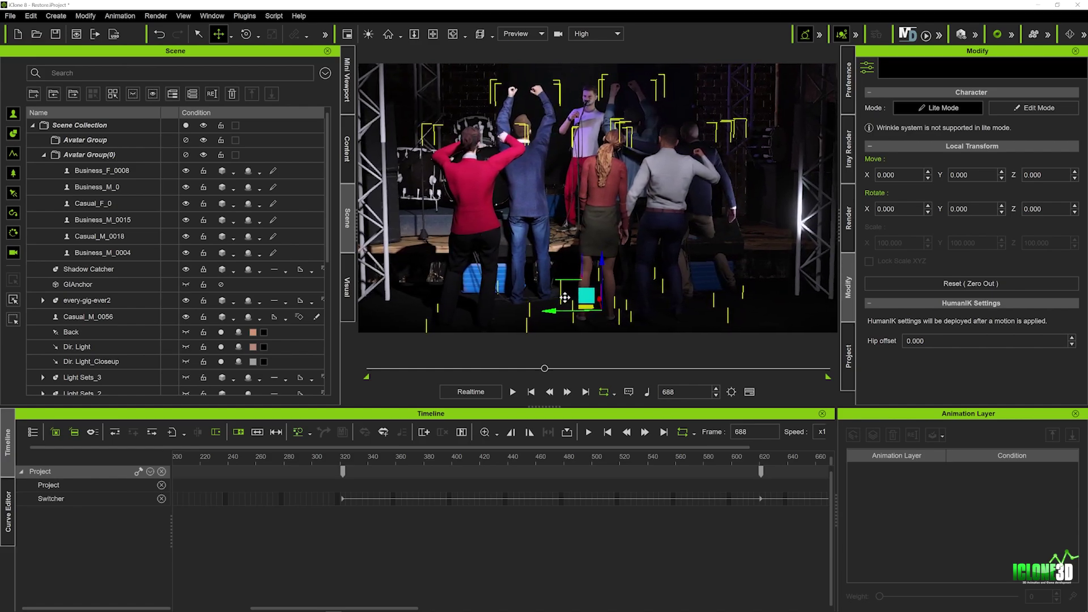
key("space")
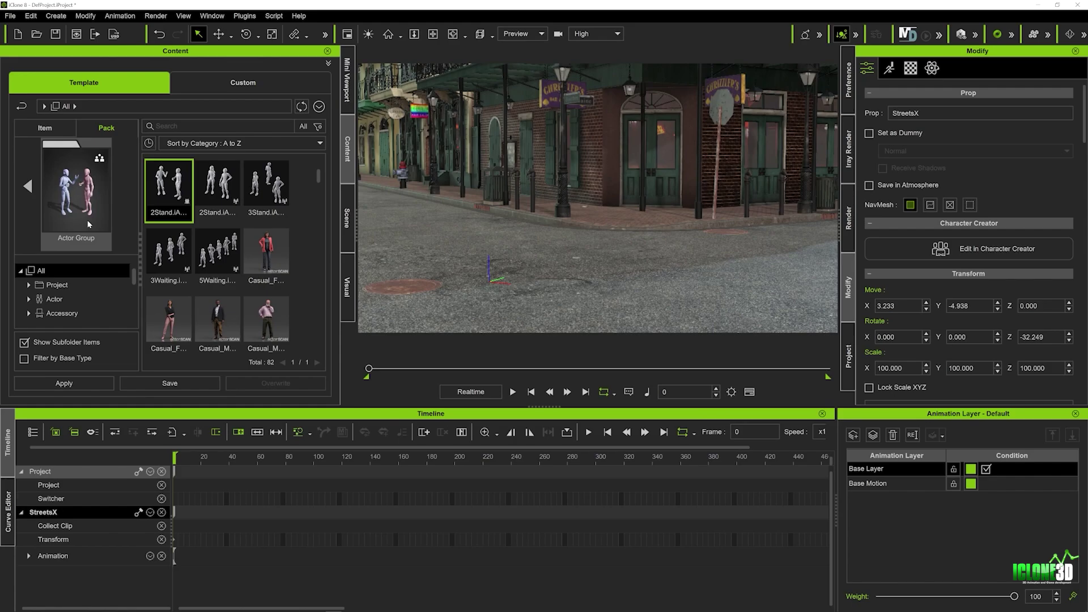
Place the first 2Stand actor group outside the brick corner building and the second 2Stand group farther along the sidewalk near the green shopfronts.
left_click_drag(169, 188, 610, 227)
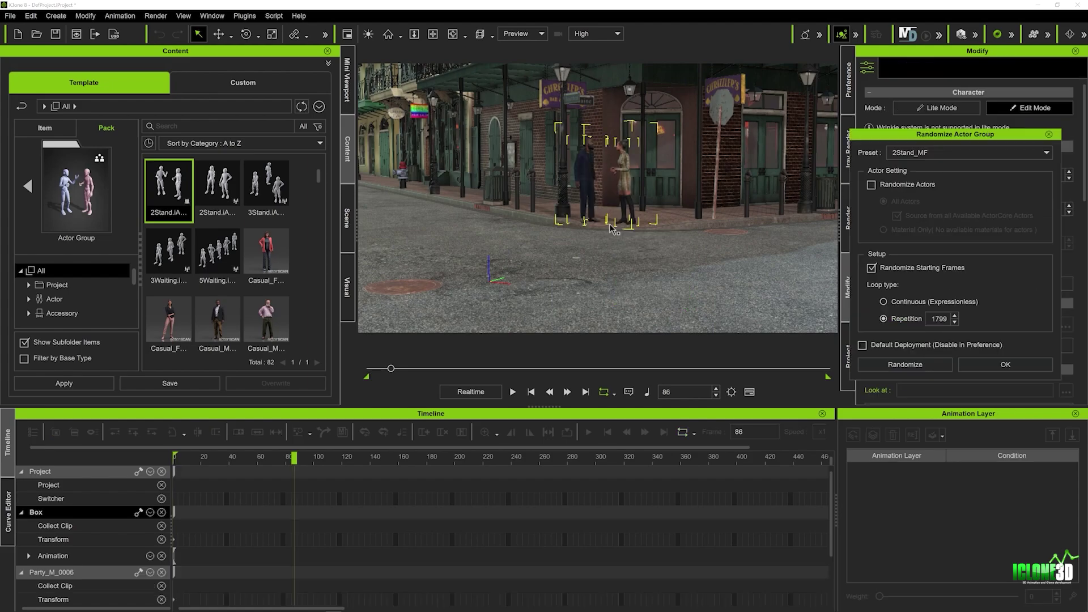
left_click(218, 192)
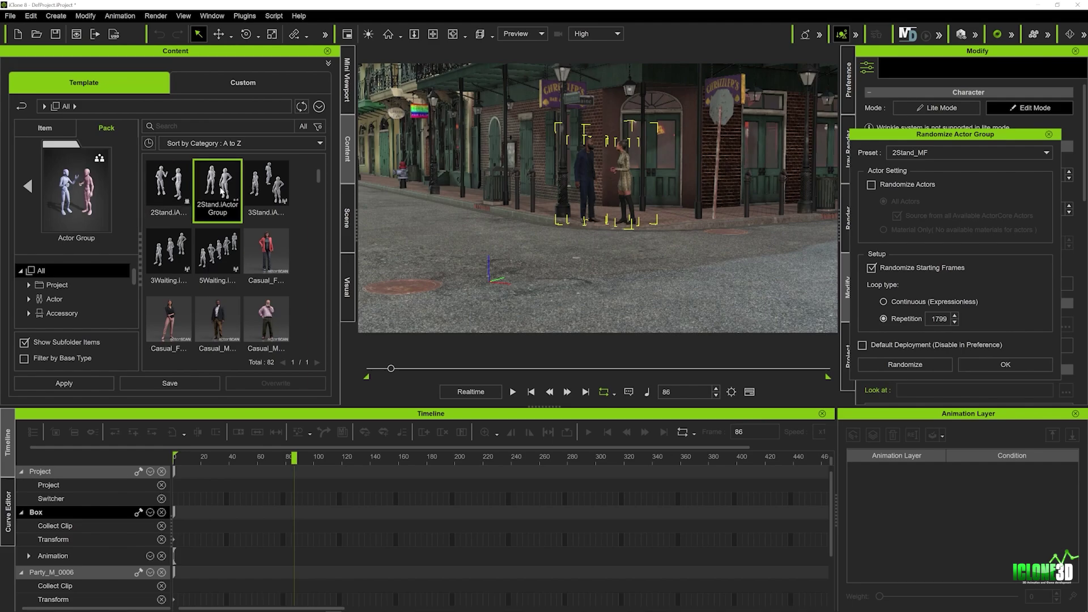
left_click_drag(377, 229, 469, 198)
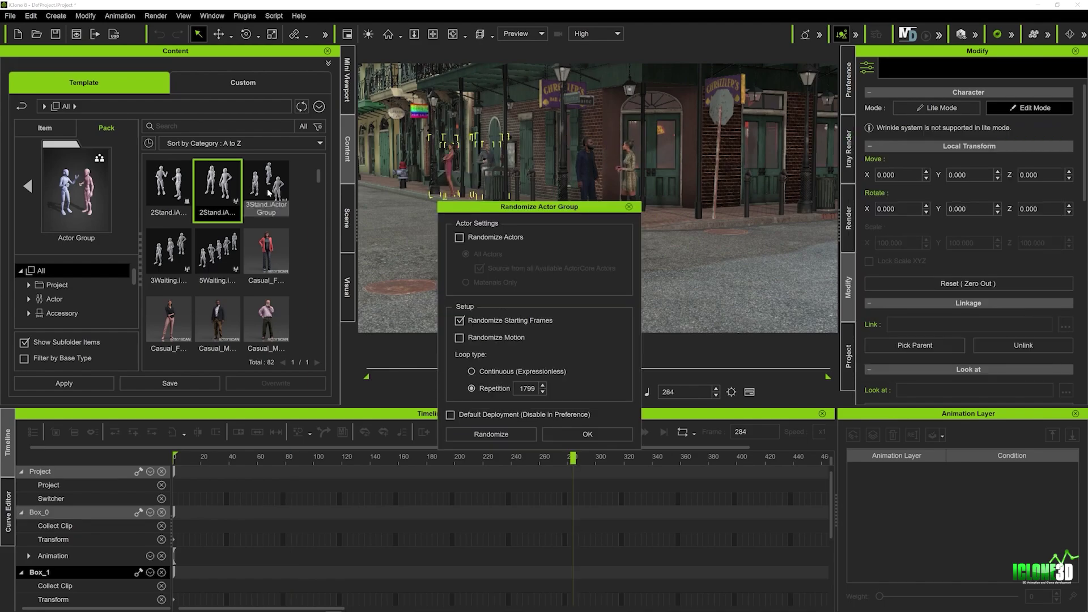
Place the 3Stand actor group in the street near the round signpost and randomize it with All Actors.
left_click_drag(269, 192, 734, 253)
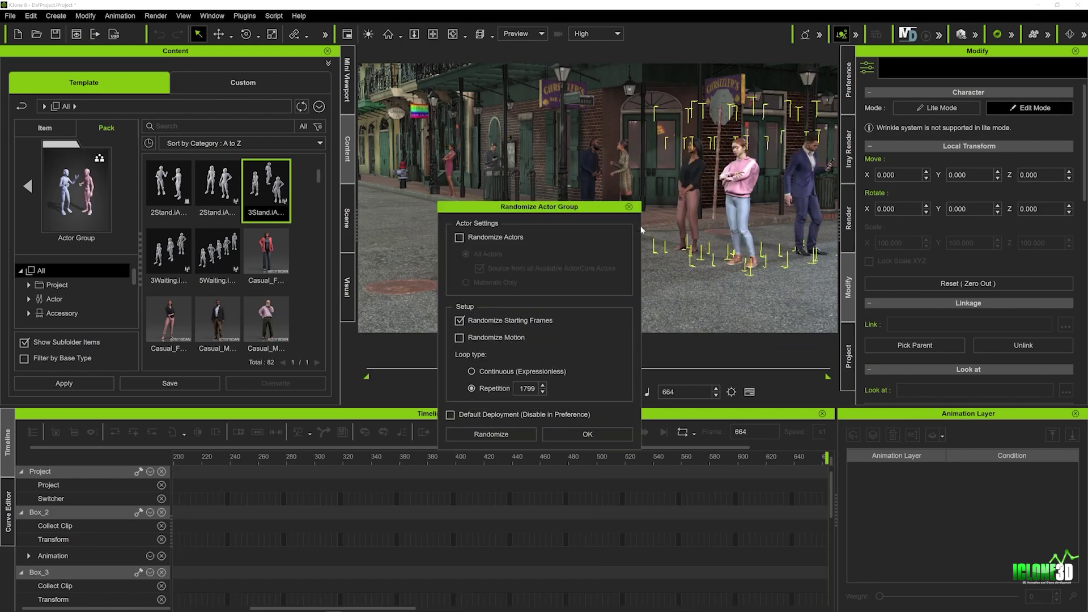
left_click(459, 237)
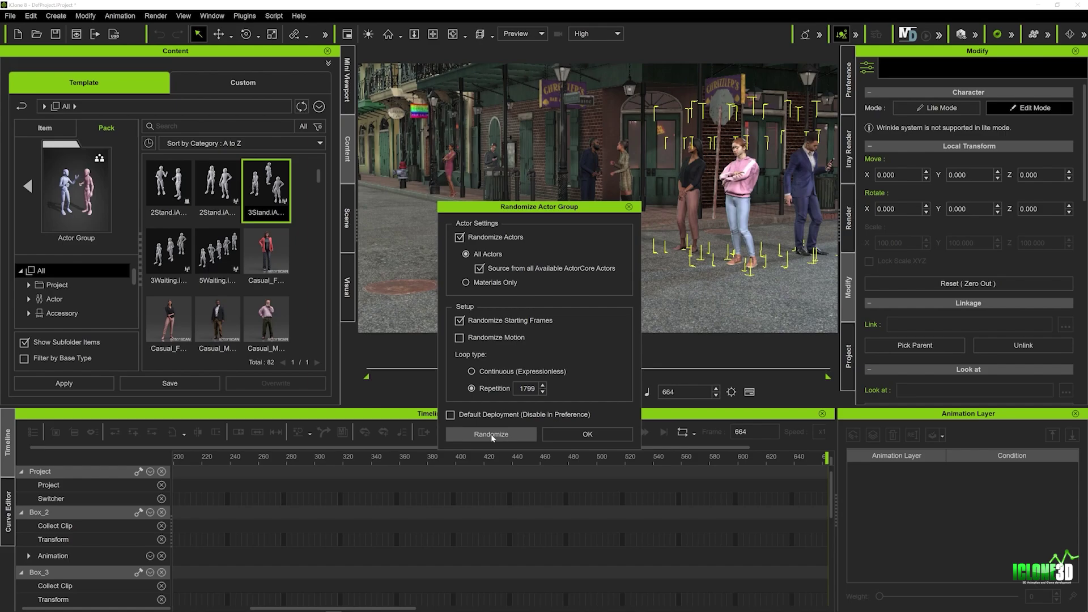
left_click(491, 434)
Place the 5Waiting actor group at the far end of the street, near the fire hydrant.
left_click_drag(217, 255, 381, 190)
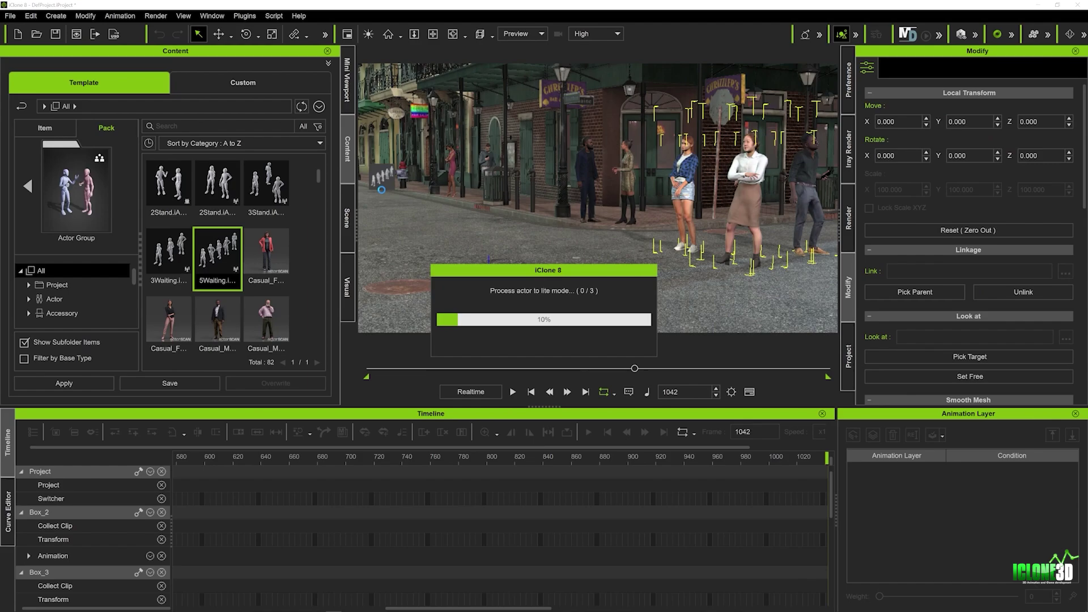